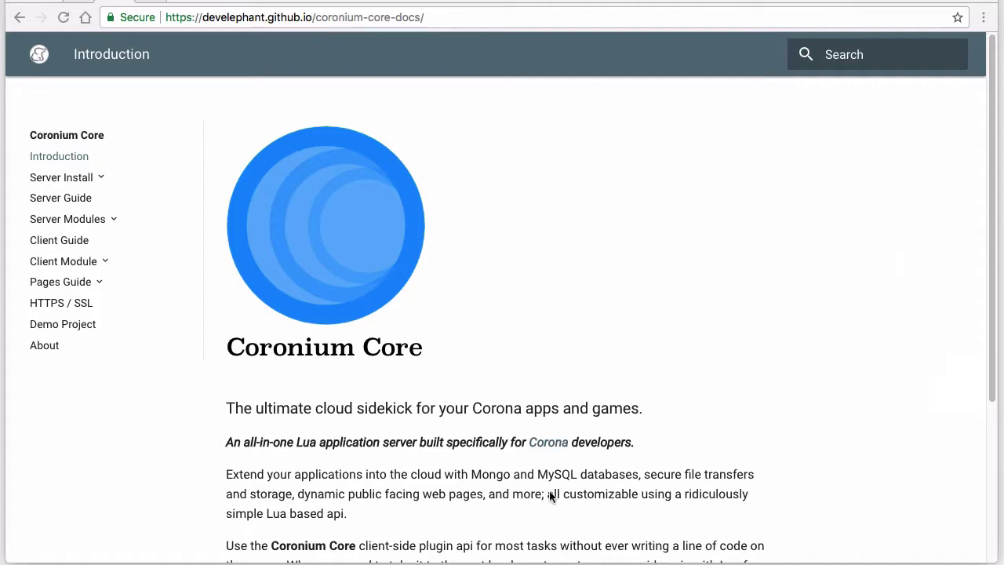
Go to the Administration section of the Mongo module page under Server Modules
left_click(112, 220)
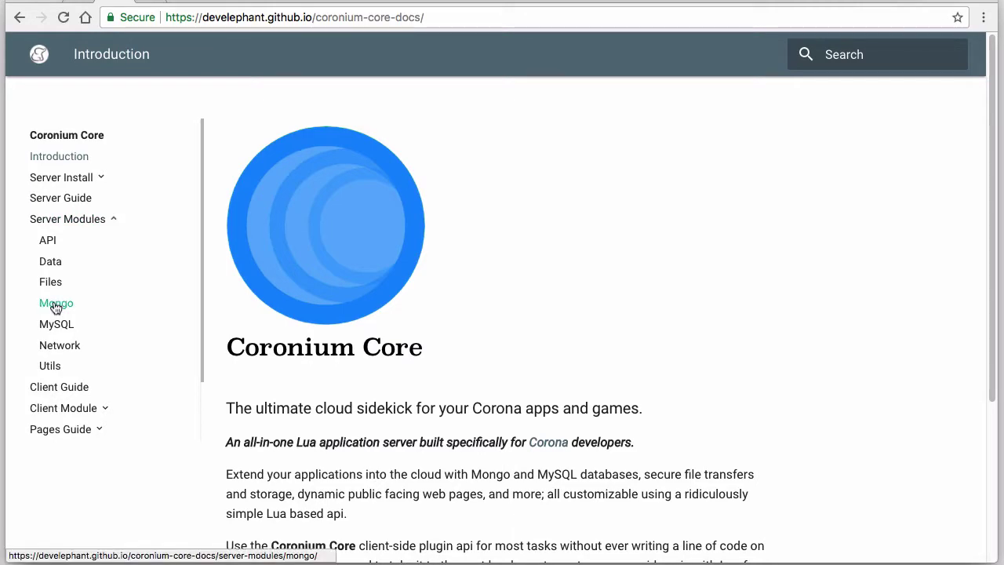
left_click(55, 304)
scroll(886, 356, "down", 7)
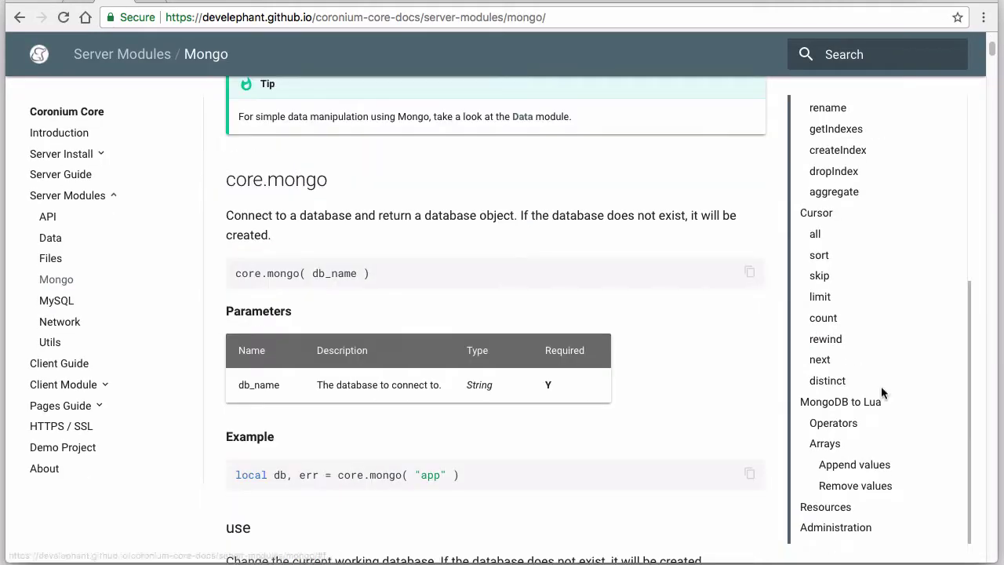
left_click(837, 528)
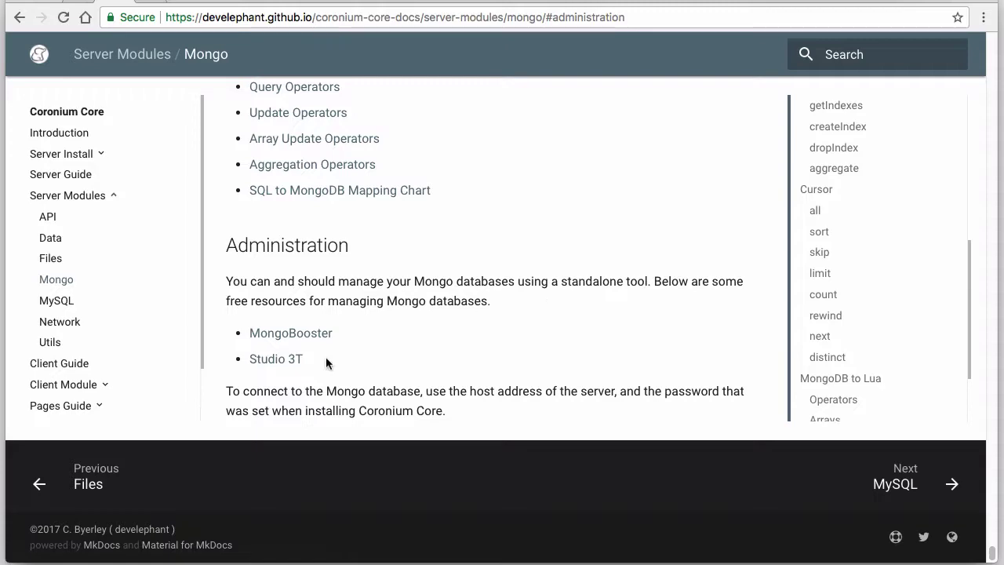
Check the MongoBooster download site in a new tab, close it, and bring up MongoBooster
right_click(292, 334)
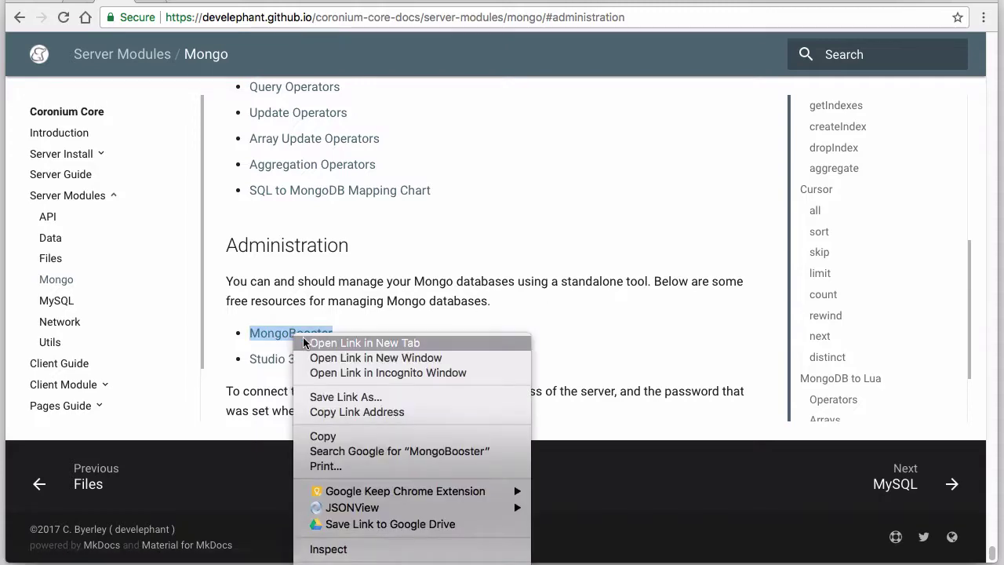
left_click(304, 342)
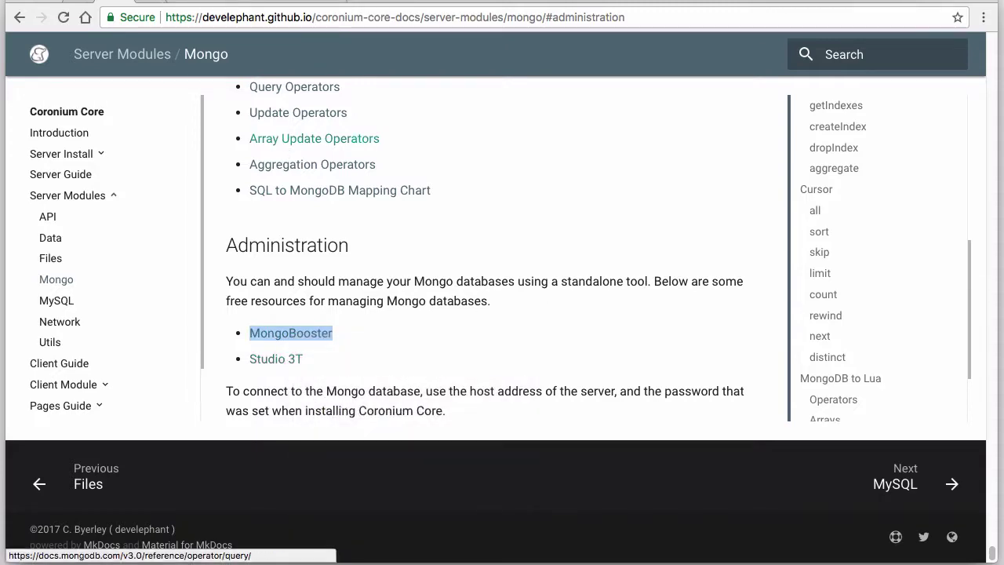
key("ctrl+Tab")
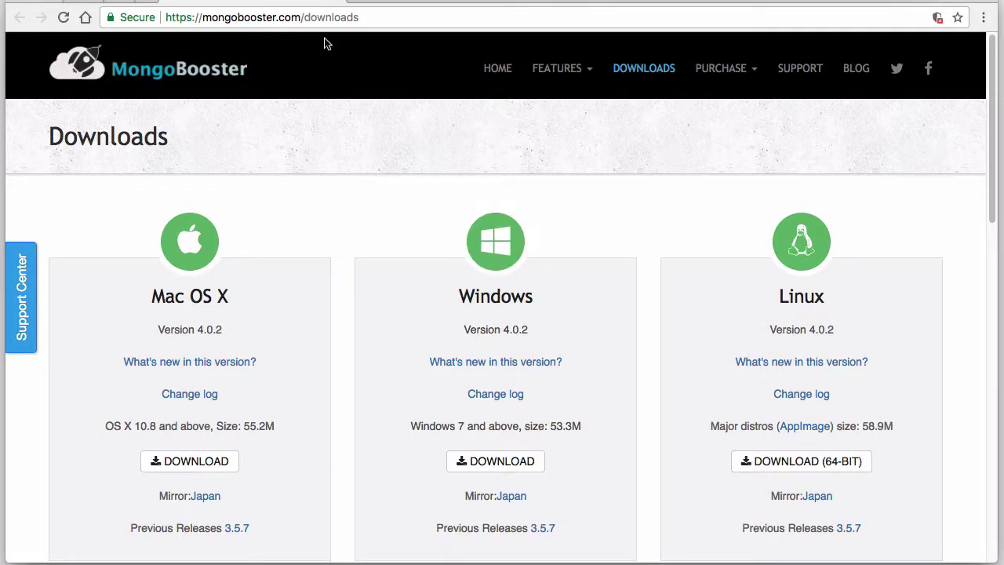
key("super+w")
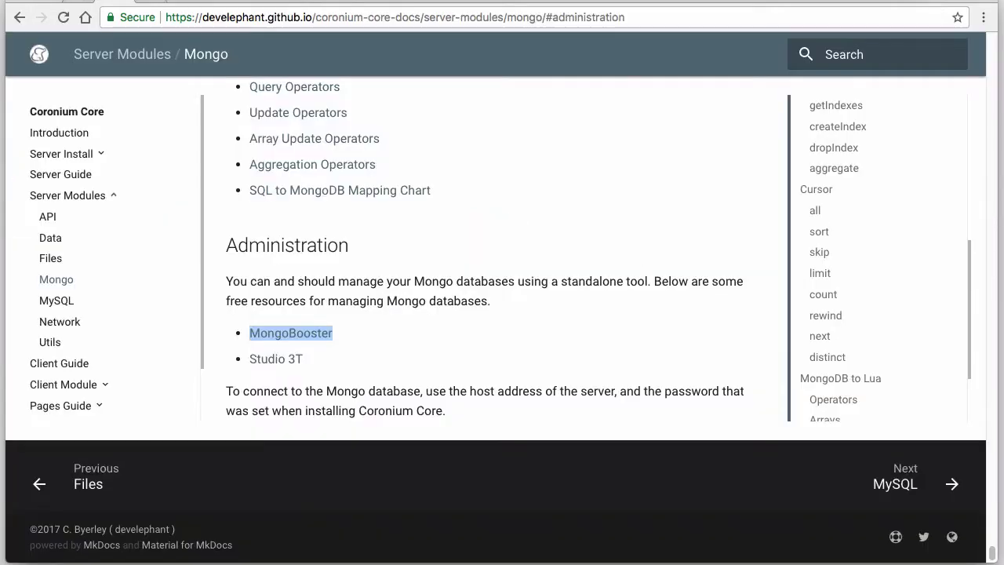
left_click(421, 238)
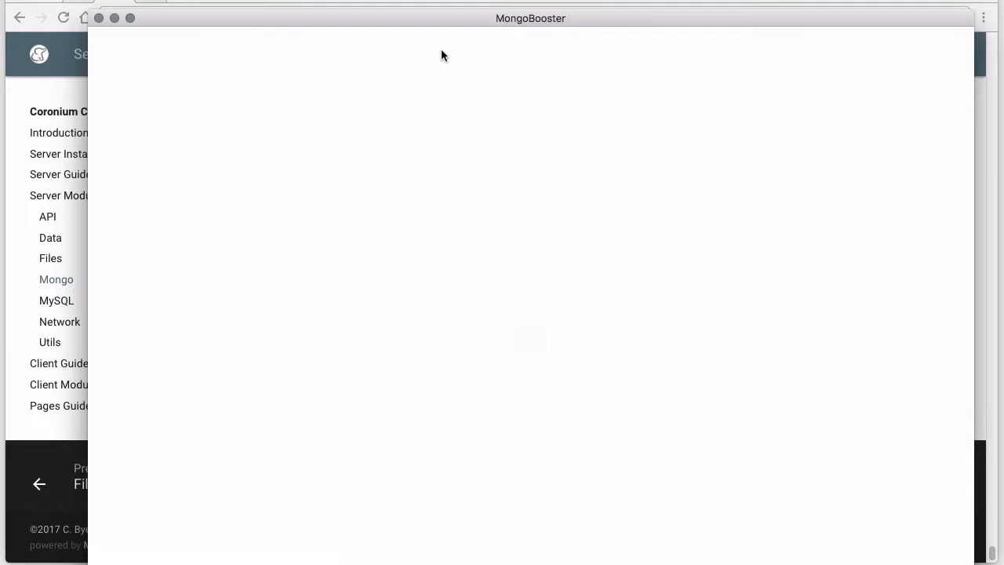
left_click_drag(440, 21, 431, 12)
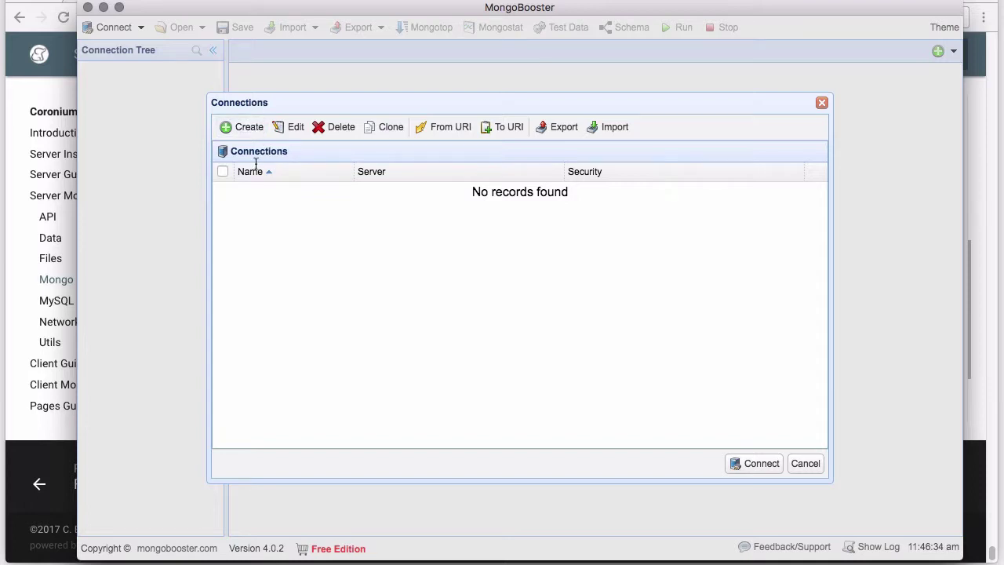
Create a new connection to server core.develephant.com using username/password authentication
left_click(232, 130)
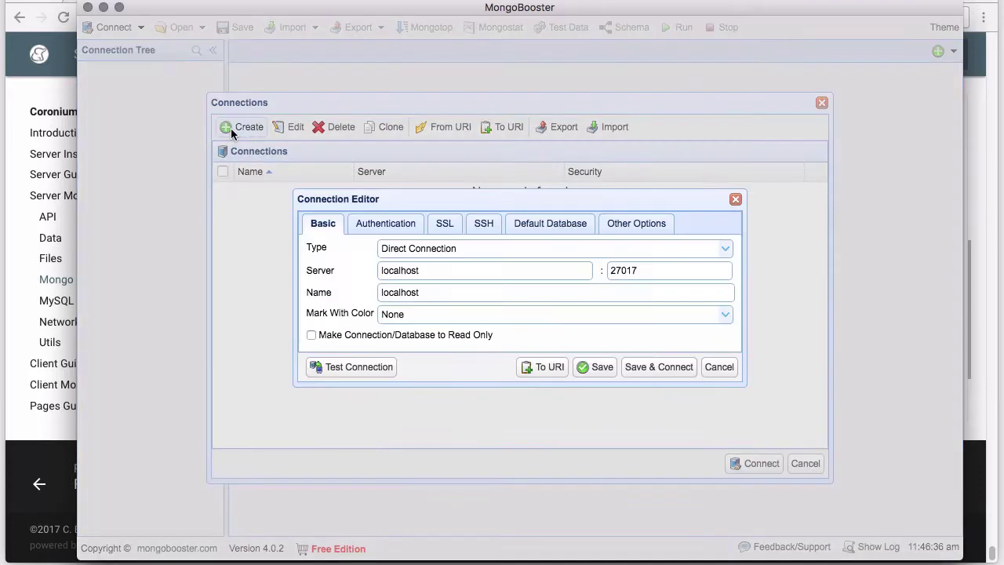
double_click(424, 270)
type("core.")
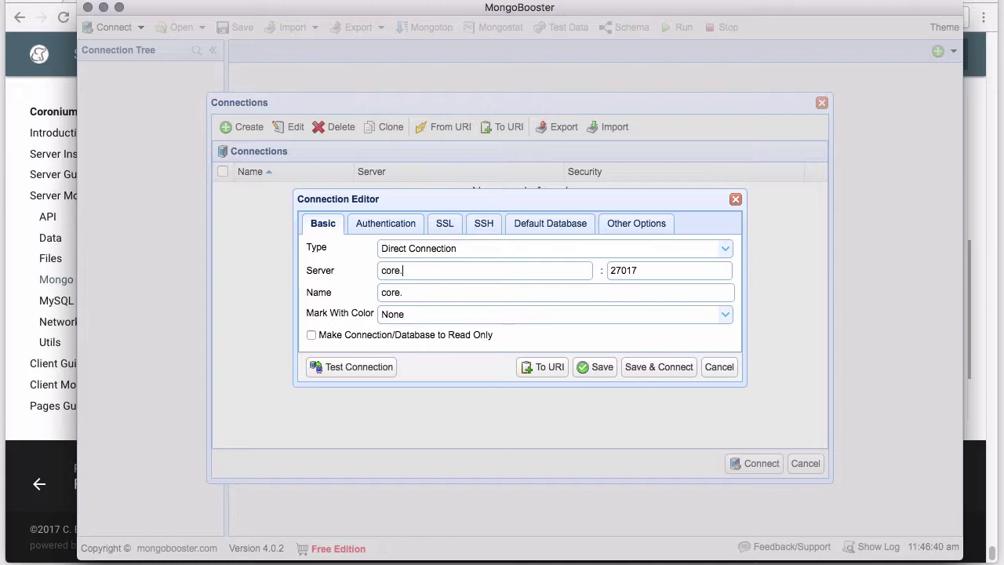
type("develephant.co")
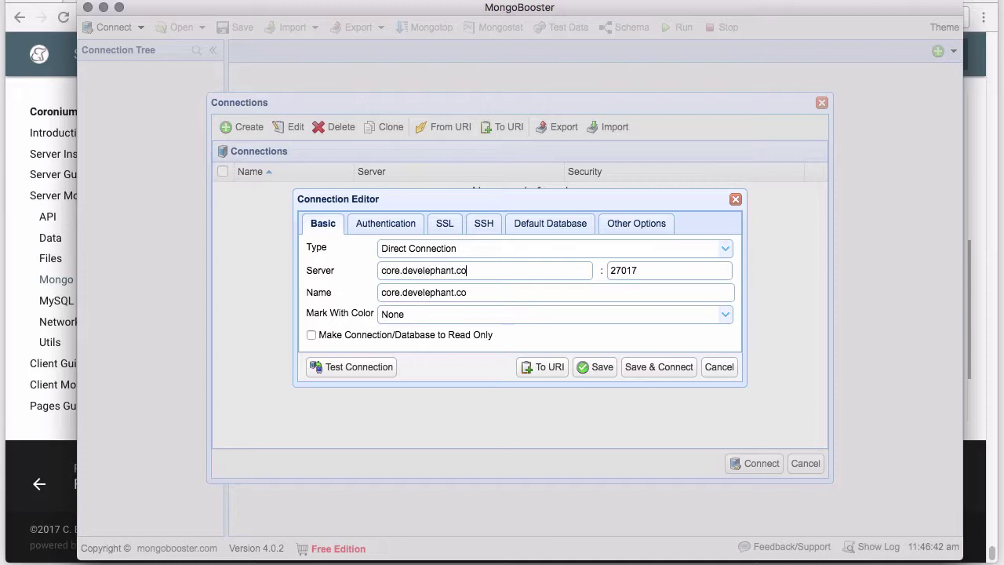
type("m")
left_click(386, 226)
left_click(391, 248)
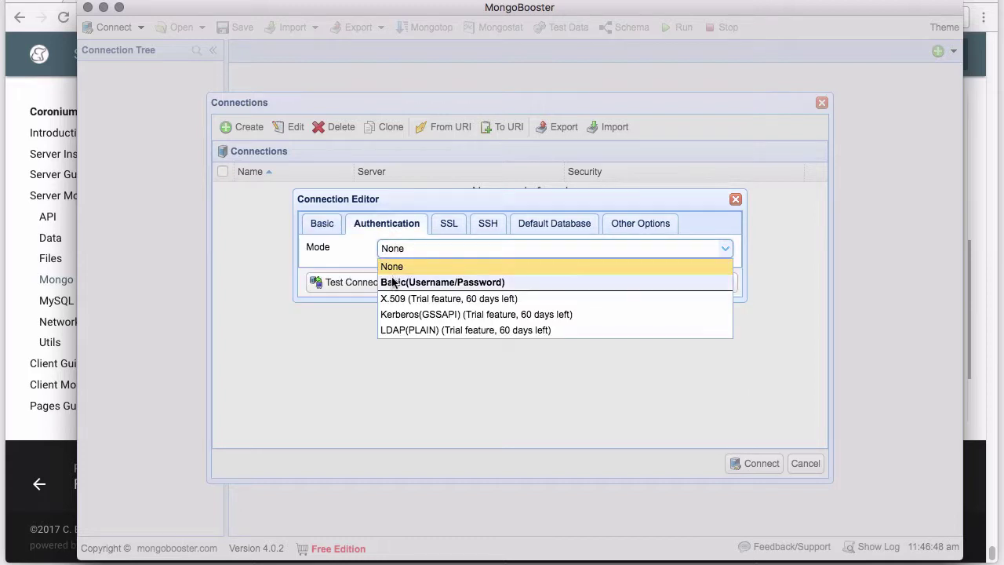
left_click(392, 282)
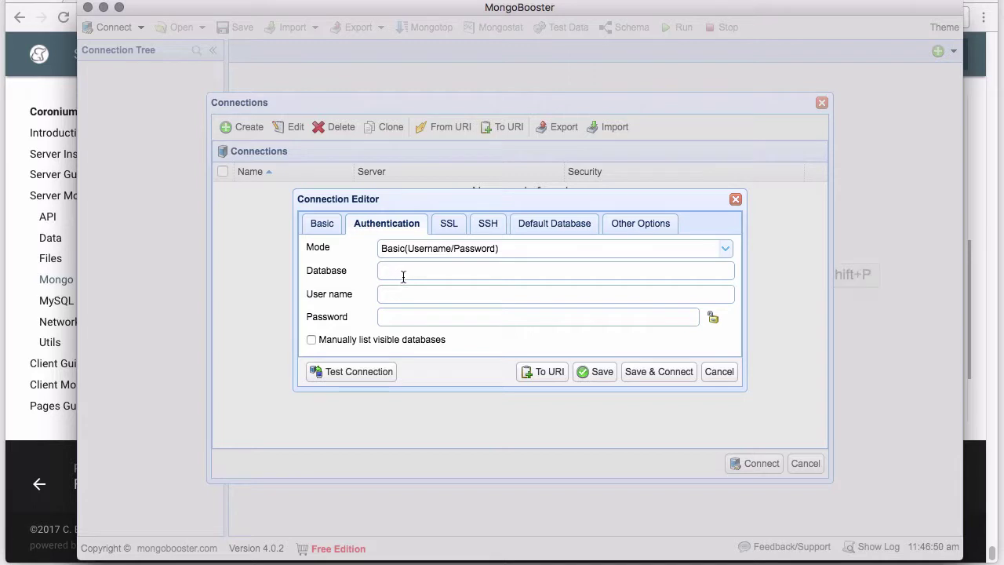
Enter the admin database and login credentials, test the connection, then save and connect
type("admin")
left_click(387, 294)
type("coronium*******")
left_click(353, 371)
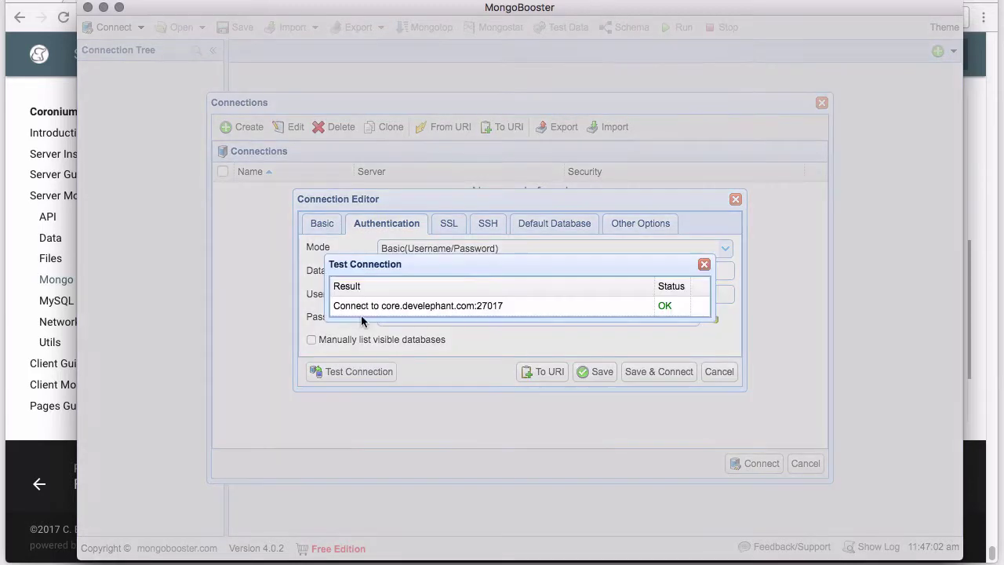
left_click(703, 265)
left_click(673, 374)
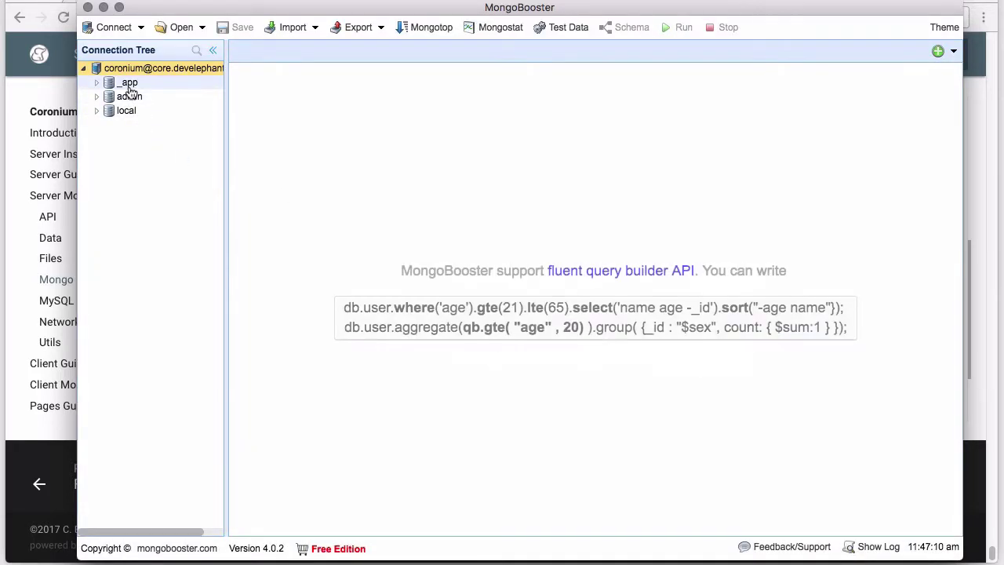
Open the users collection in the _app database and expand its second document
mouse_move(99, 86)
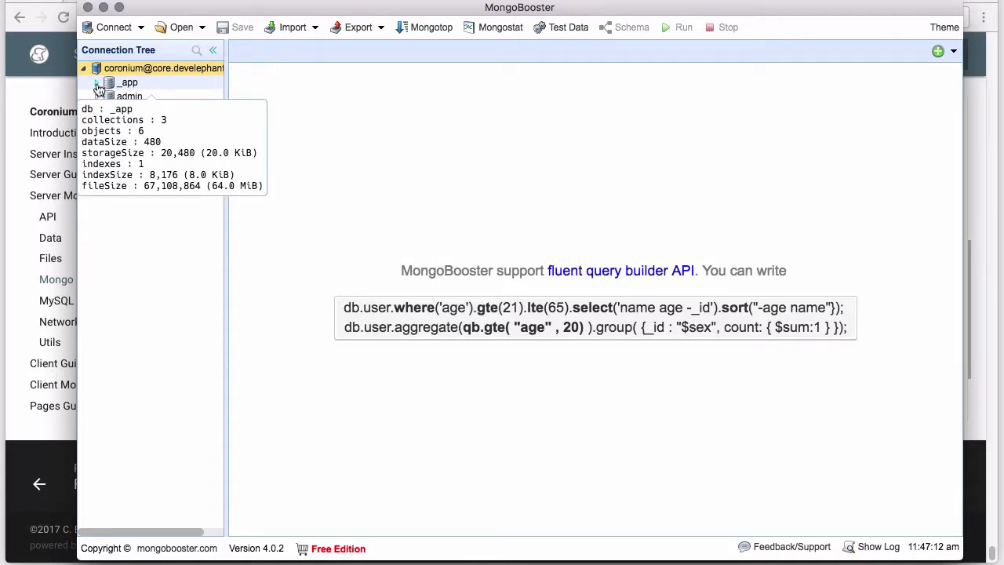
left_click(97, 83)
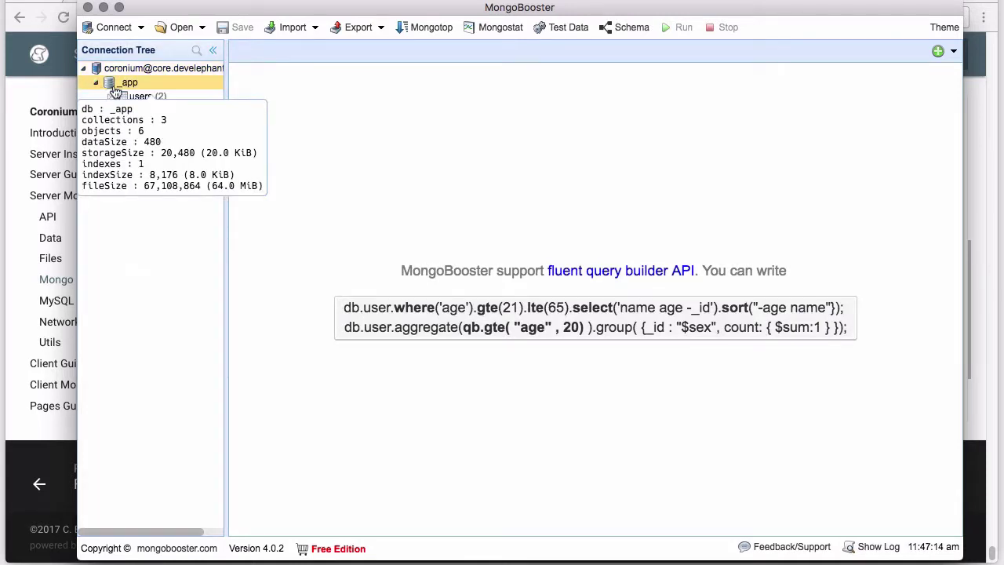
left_click(130, 97)
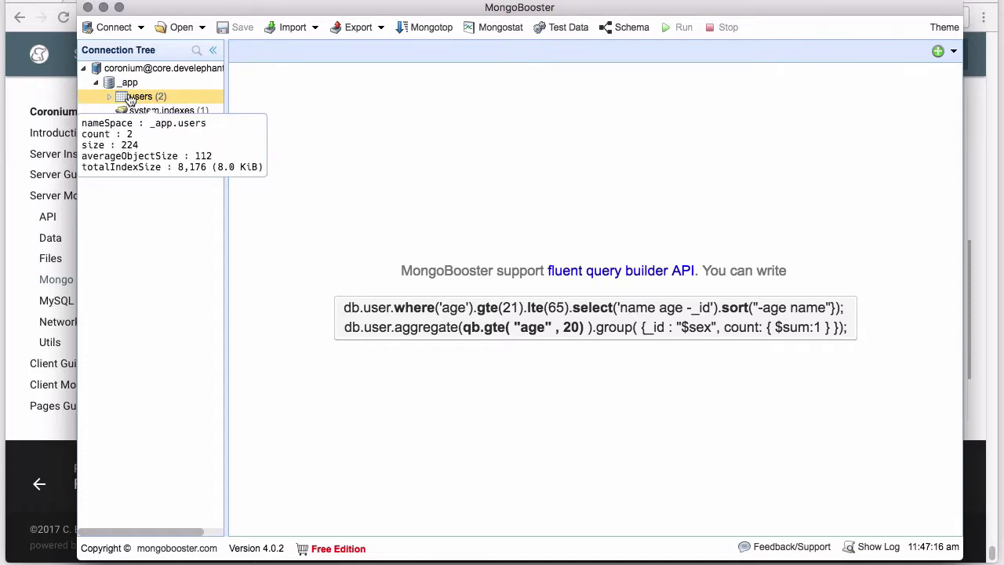
right_click(132, 97)
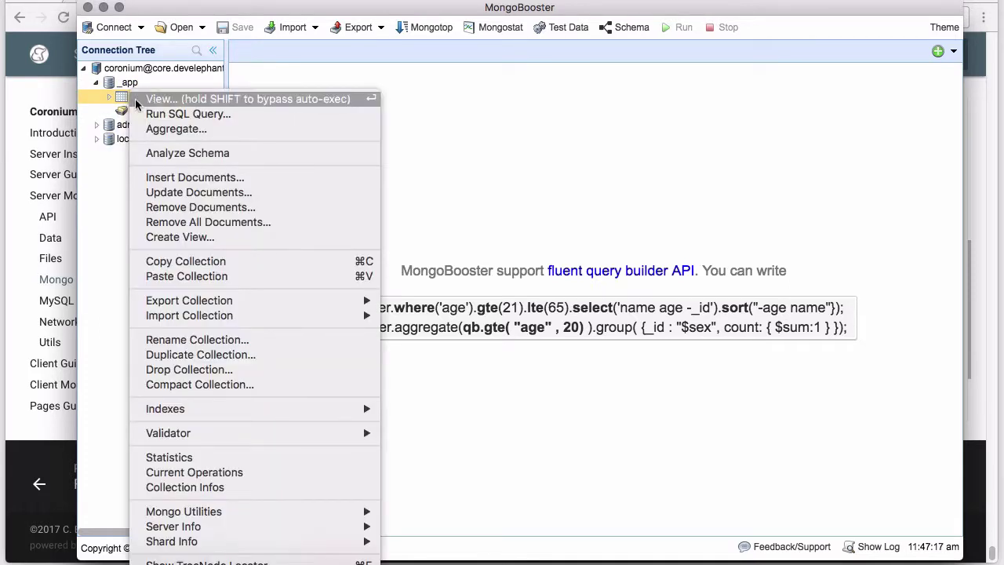
left_click(135, 98)
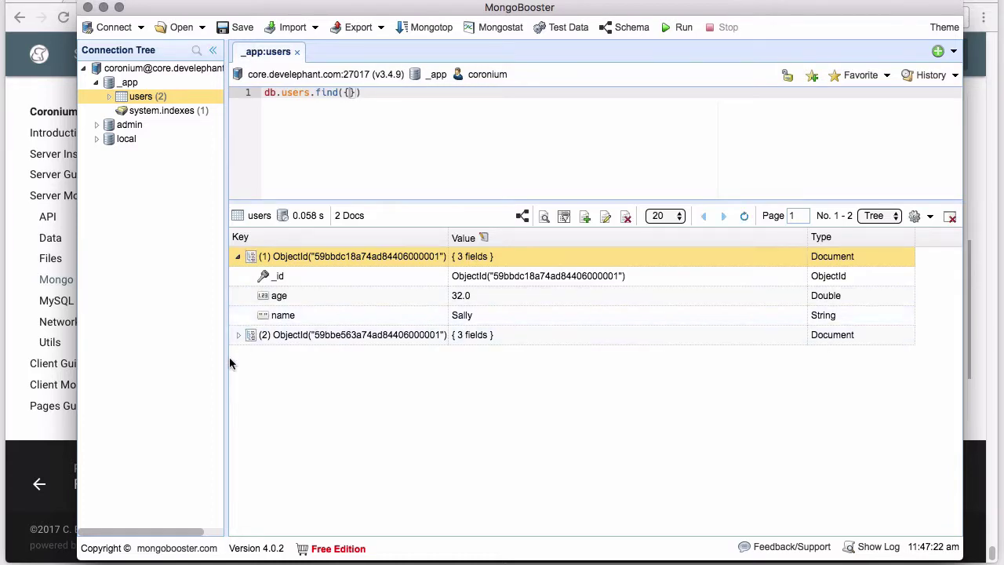
left_click(238, 335)
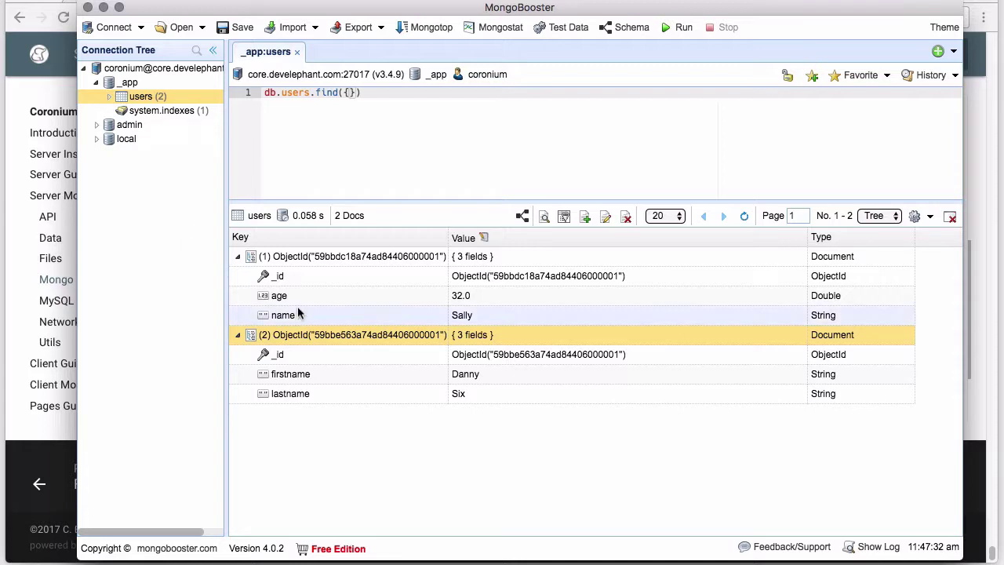
Dismiss the export options without exporting and close MongoBooster
left_click(380, 28)
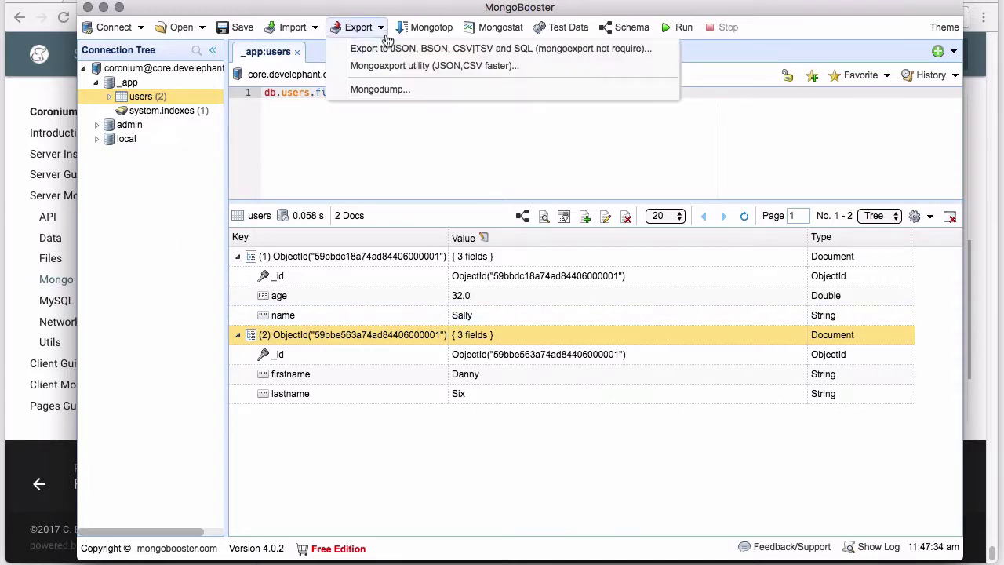
left_click(389, 187)
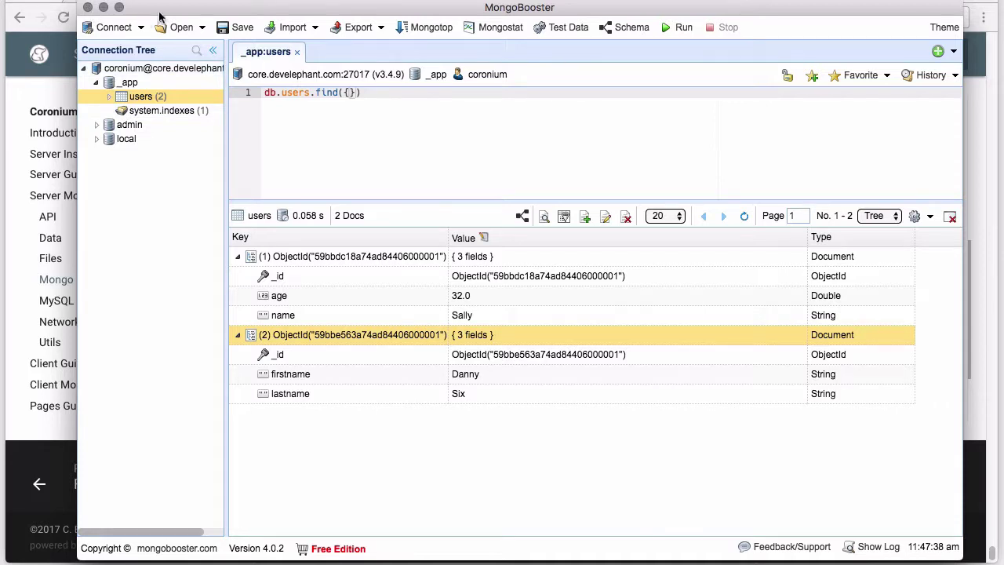
left_click_drag(159, 18, 155, 25)
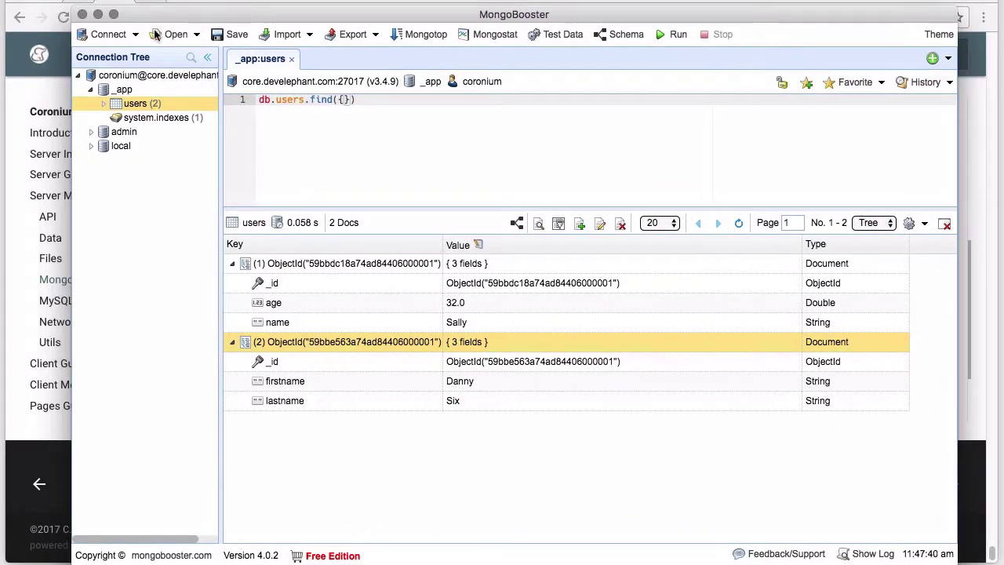
left_click(82, 15)
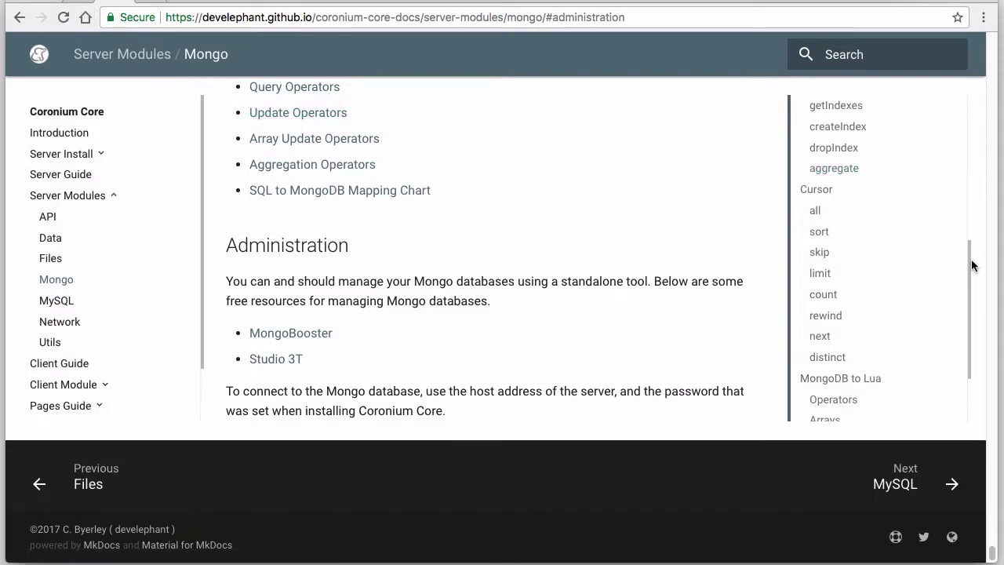
Open the MySQL module docs page and jump to its Administration section
left_click_drag(968, 265, 960, 317)
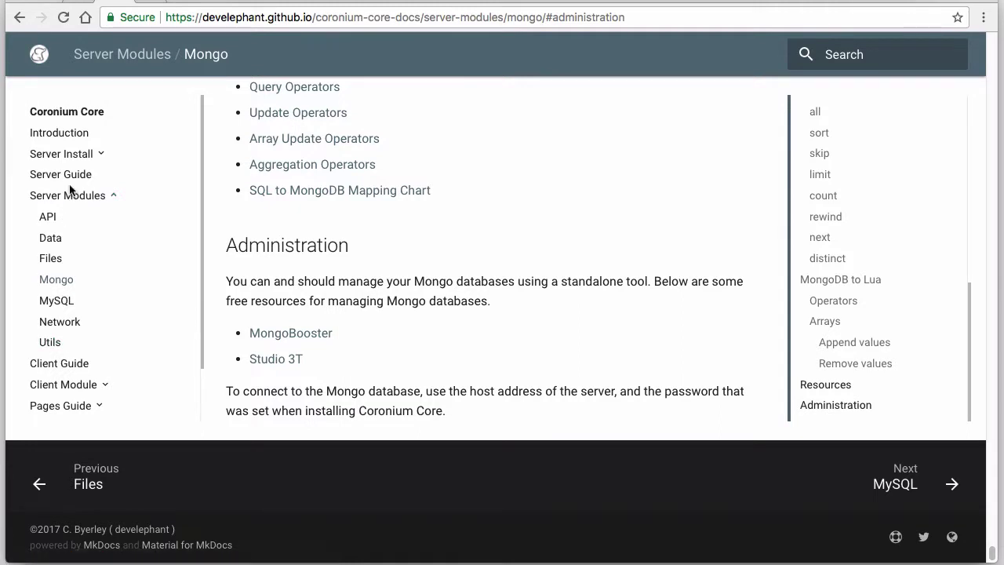
left_click(50, 304)
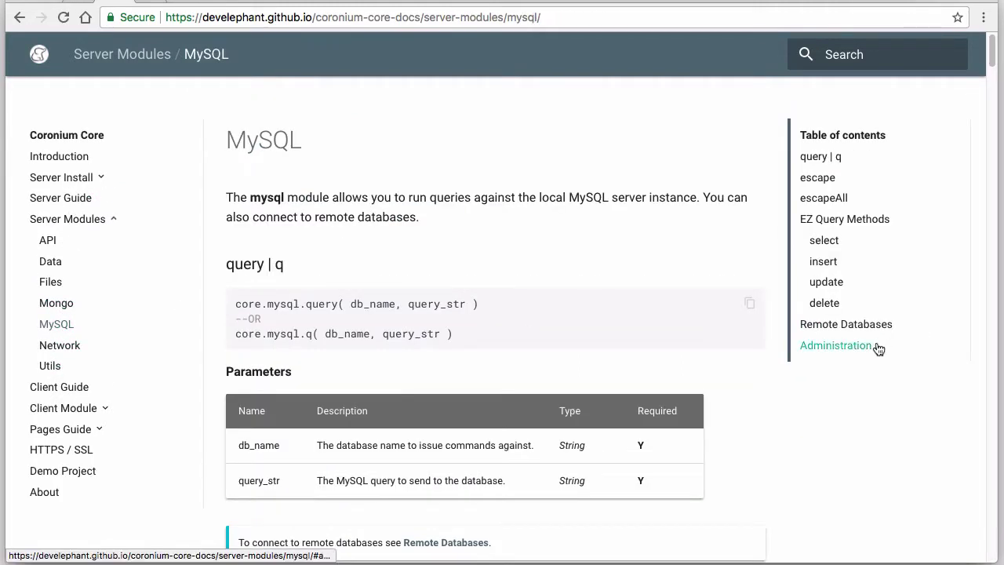
left_click(871, 345)
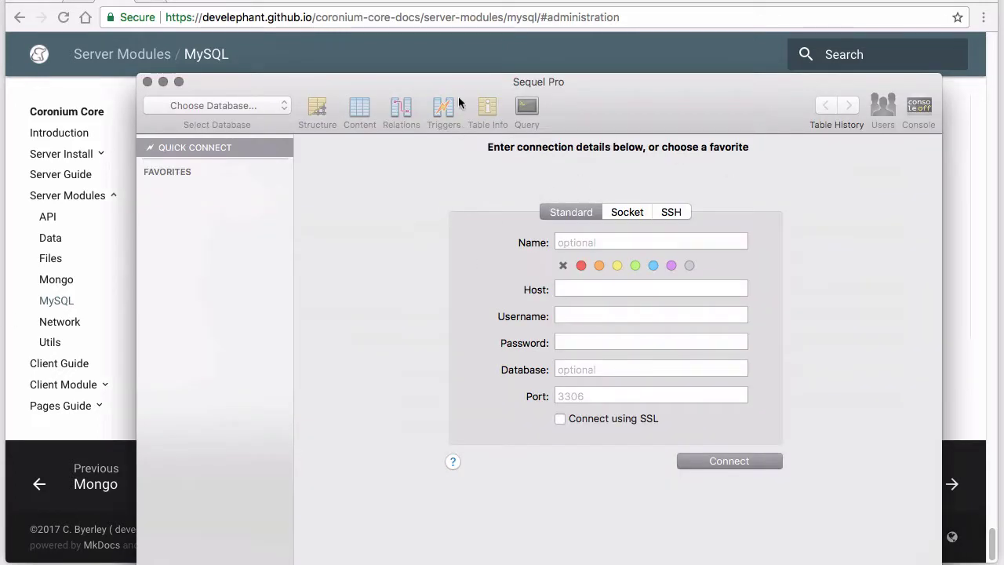
Quick-connect to host core.develephant.com with the server's username and password, testing before connecting
left_click_drag(460, 80, 403, 6)
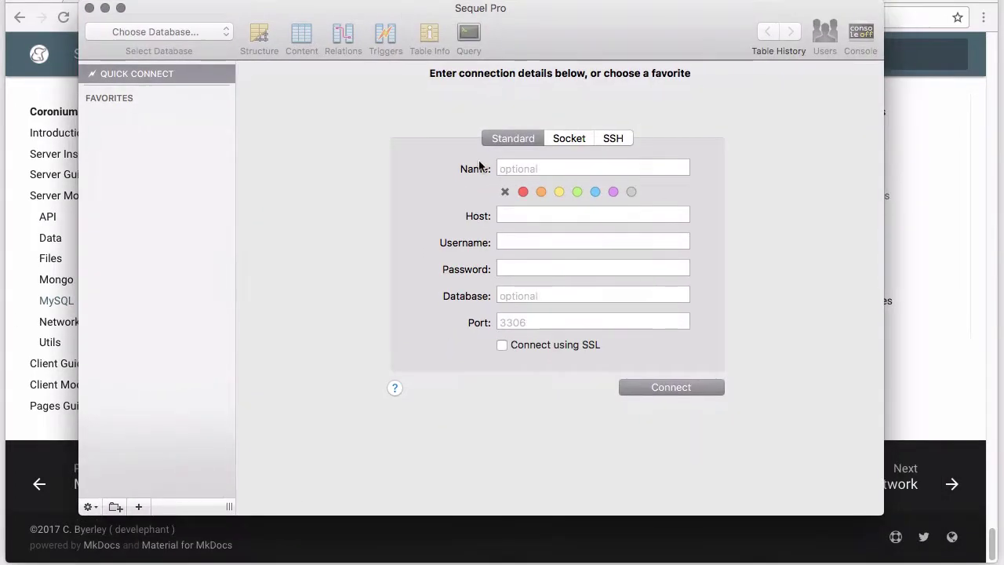
left_click(512, 208)
type("coroe")
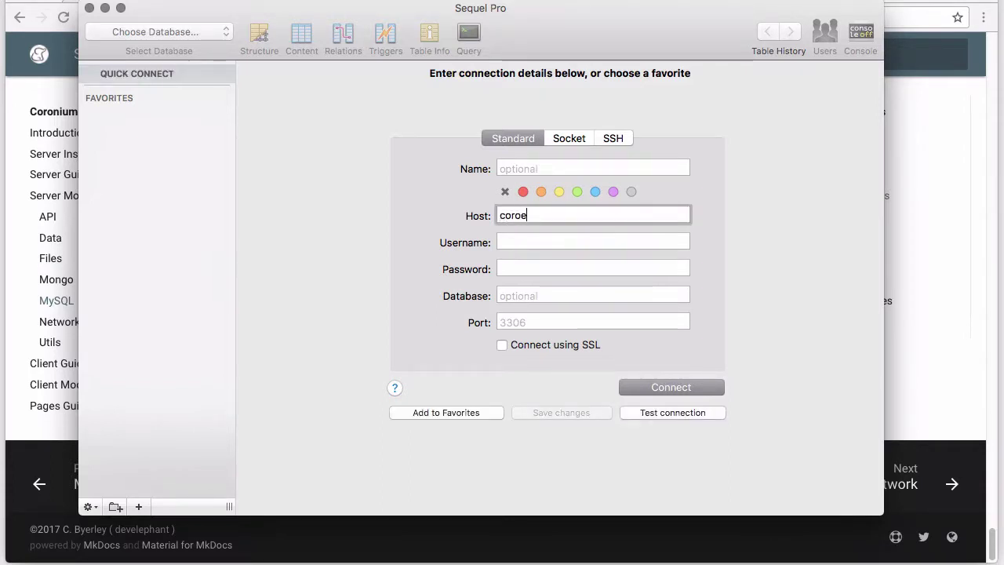
key("BackSpace")
key("BackSpace")
type("e.develephant.com")
key("Tab")
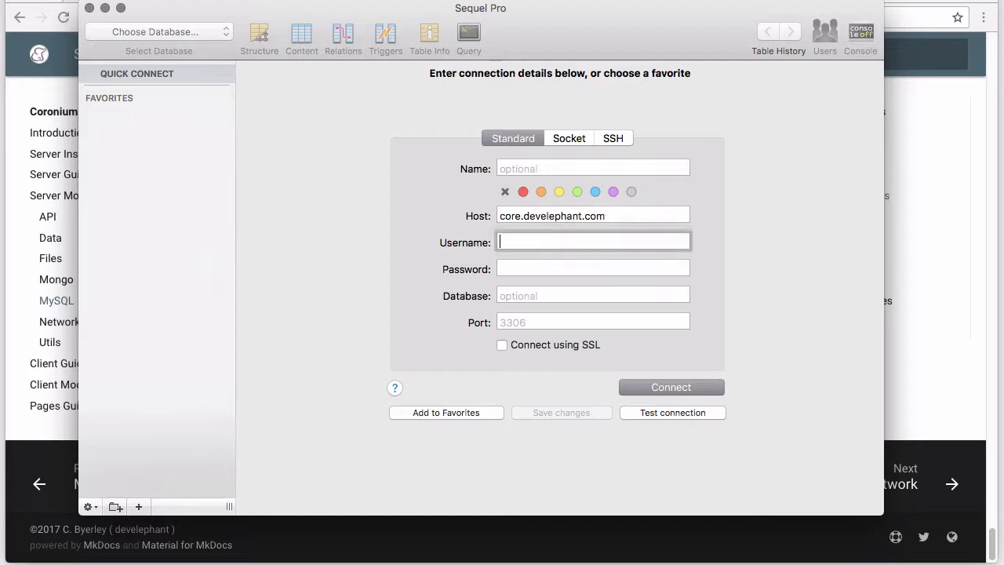
type("coronium")
key("Tab")
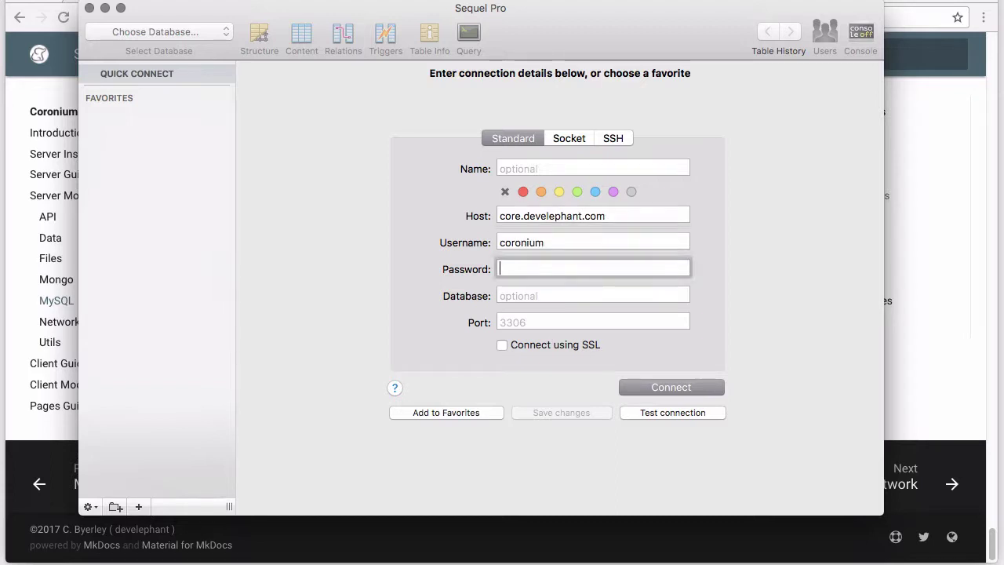
type("•••••••")
left_click(667, 414)
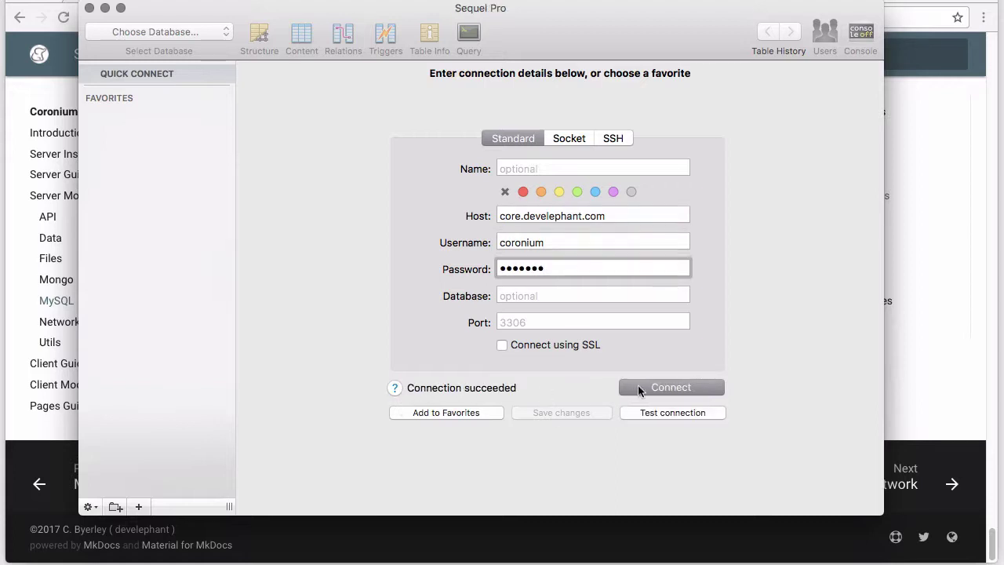
left_click(673, 387)
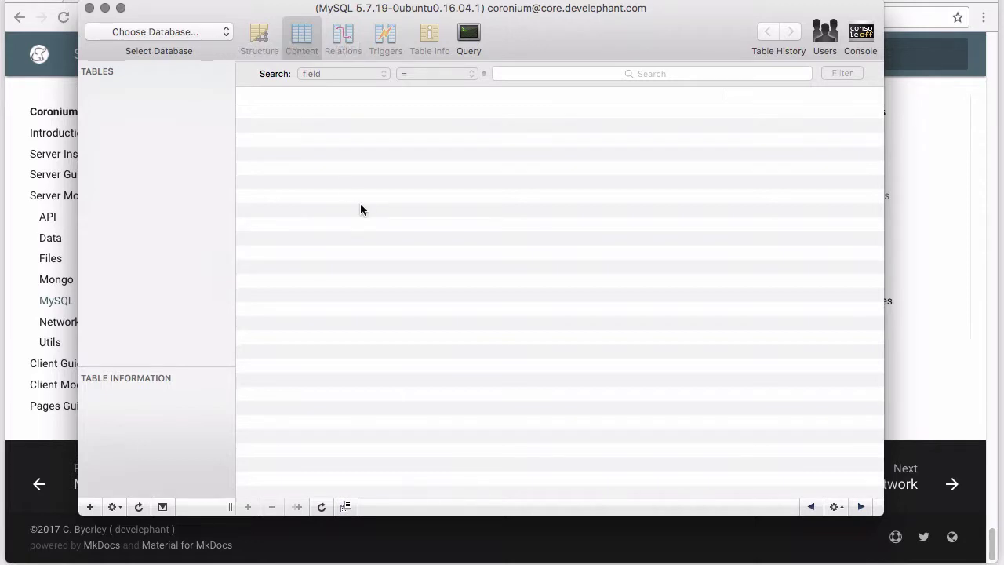
Add a new database named _app
left_click(226, 35)
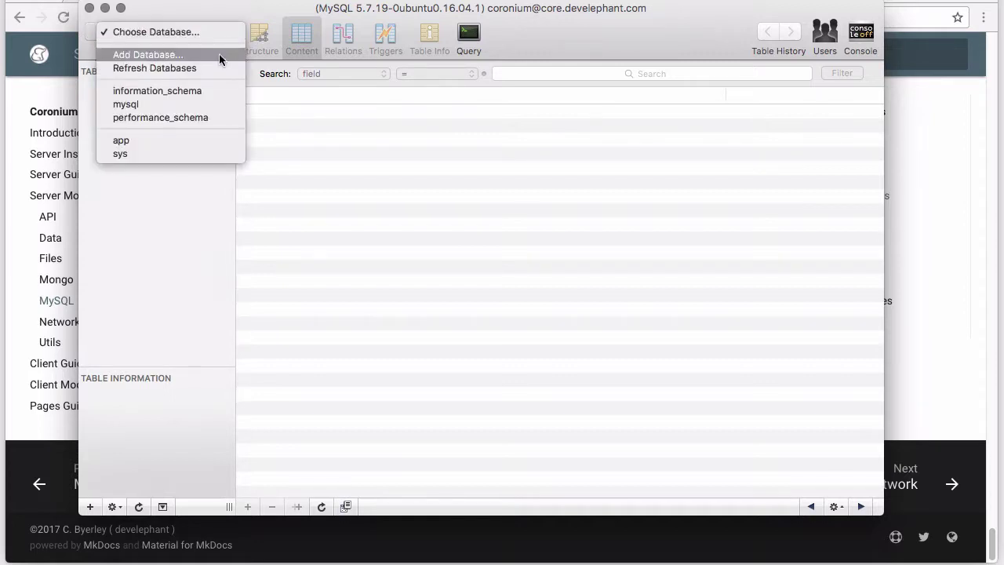
left_click(218, 55)
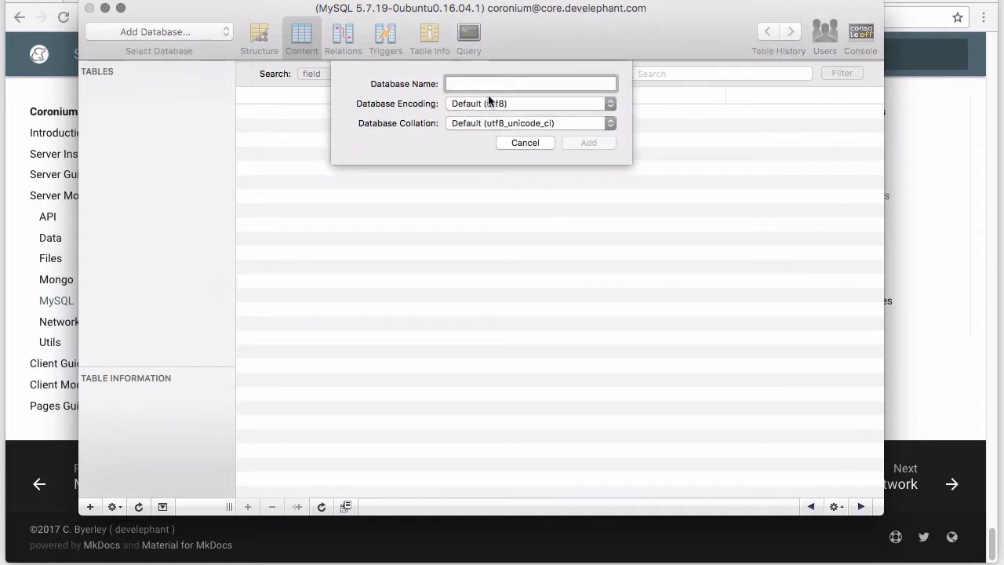
type("_app")
left_click(588, 142)
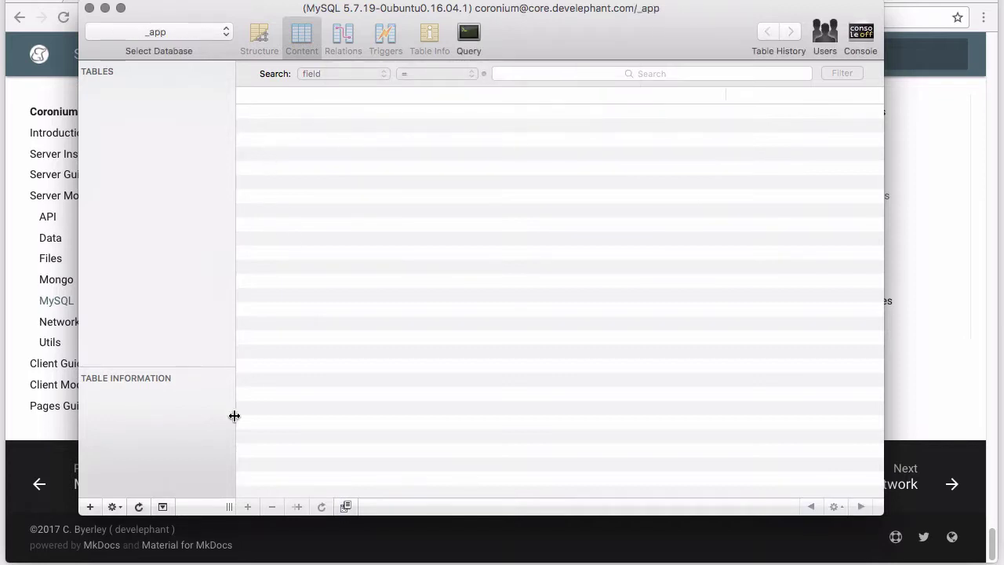
Add a table named users to the _app database
left_click(90, 507)
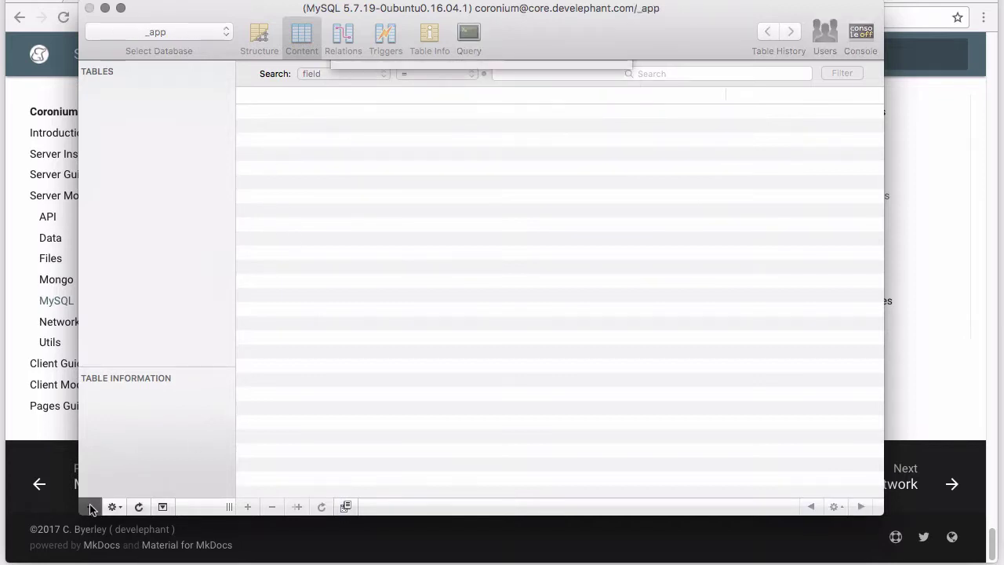
type("users")
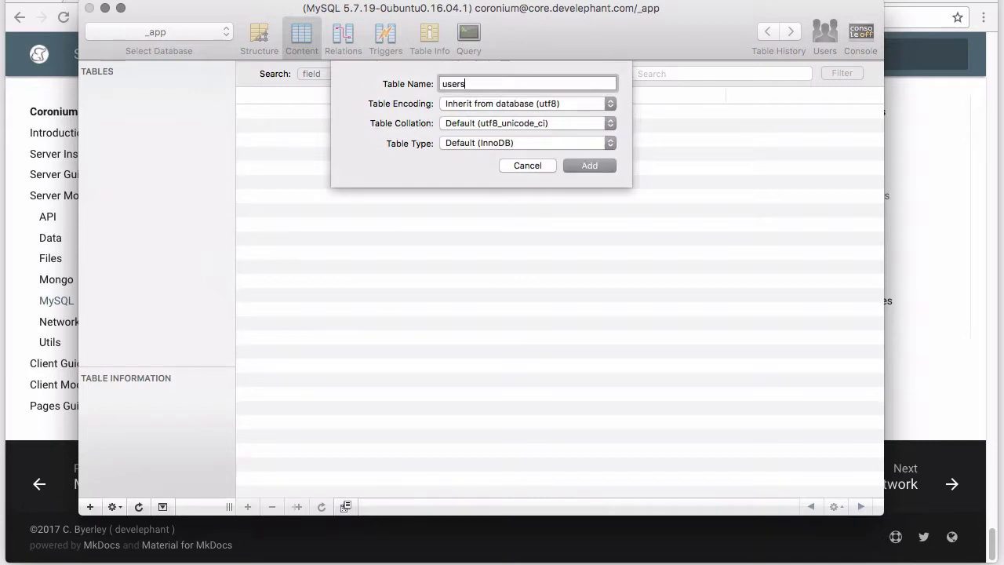
left_click(584, 164)
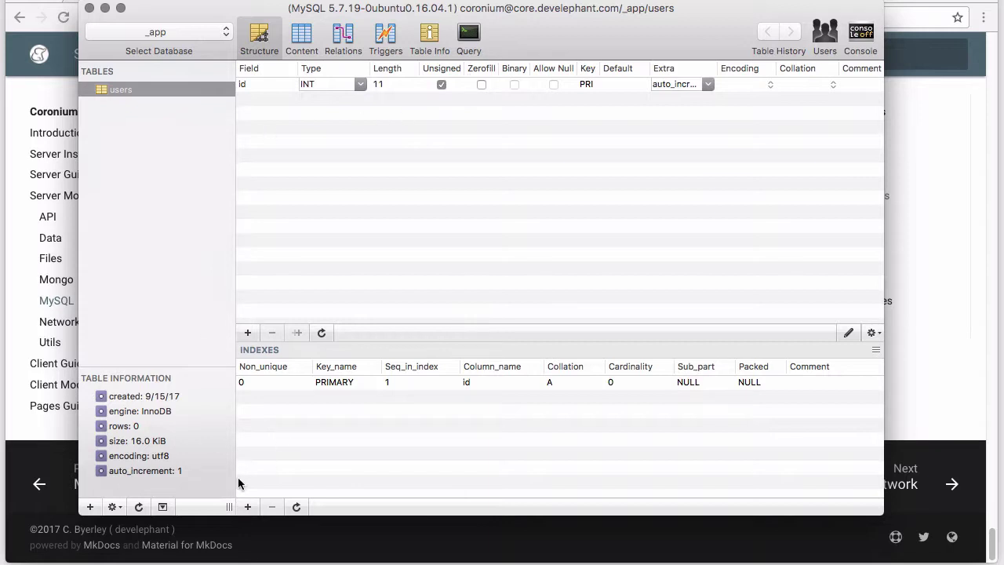
Add a name field of type VARCHAR, length 128, that disallows NULL
left_click(248, 507)
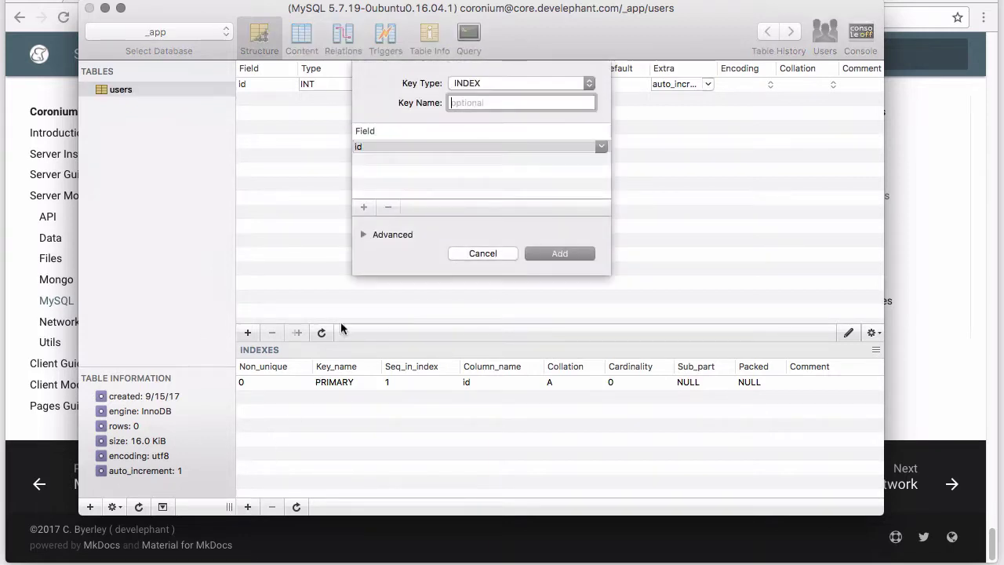
left_click(482, 254)
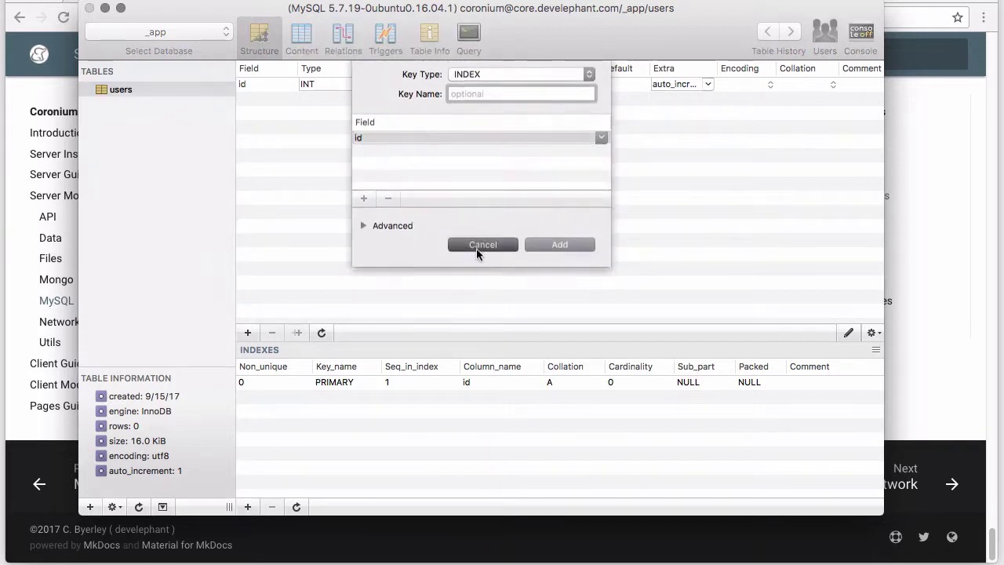
left_click(248, 332)
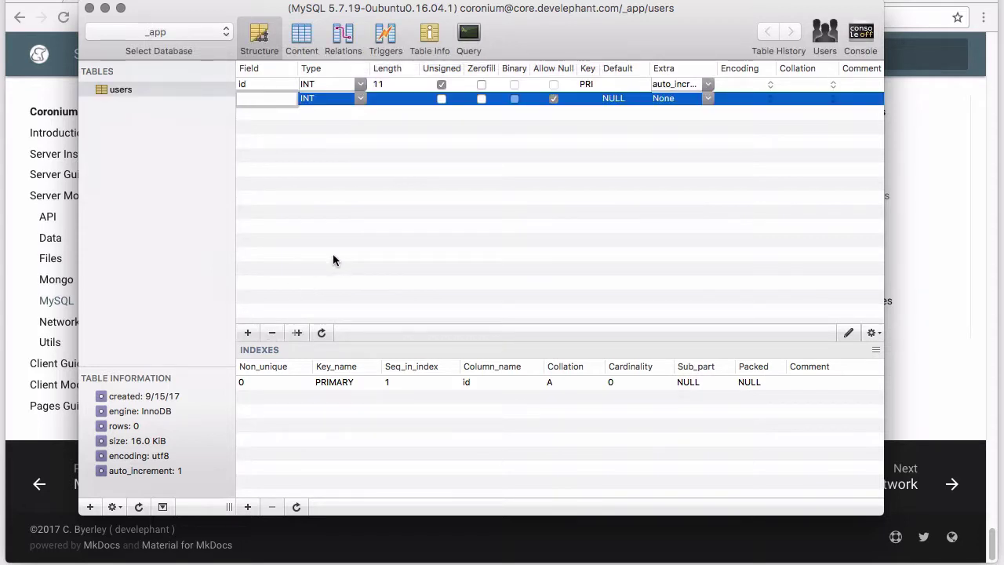
type("name")
left_click(360, 98)
scroll(358, 129, "down", 5)
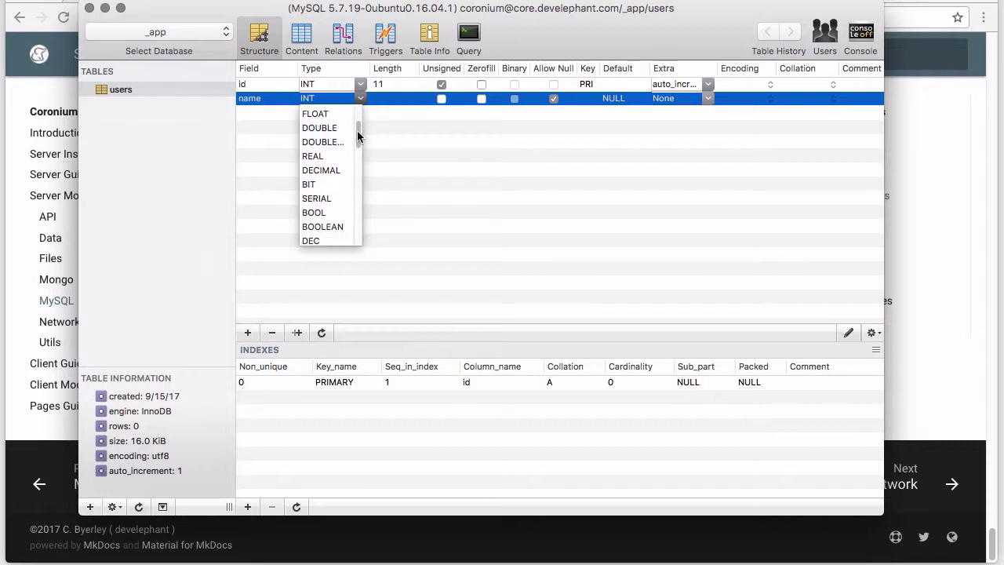
left_click(331, 200)
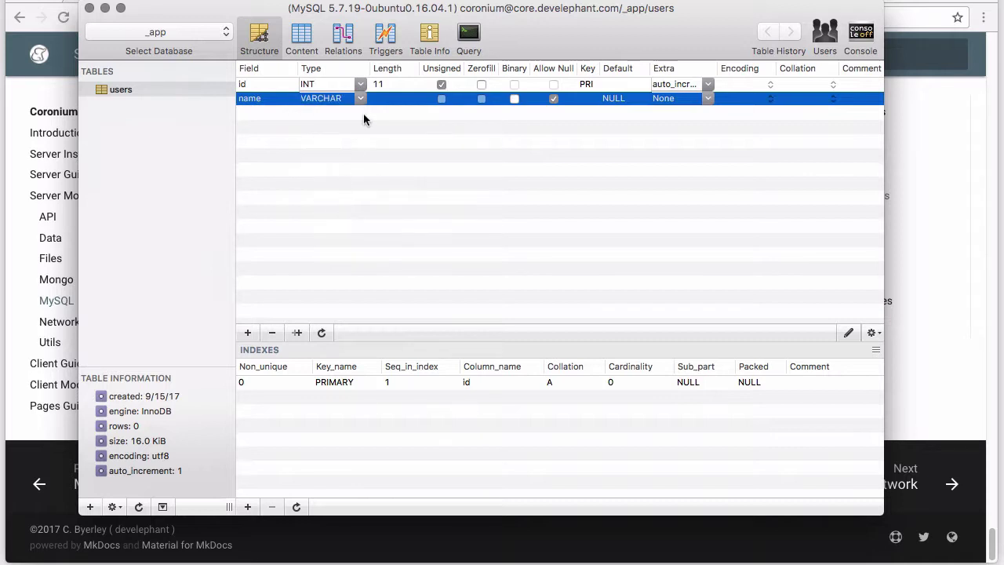
left_click(381, 98)
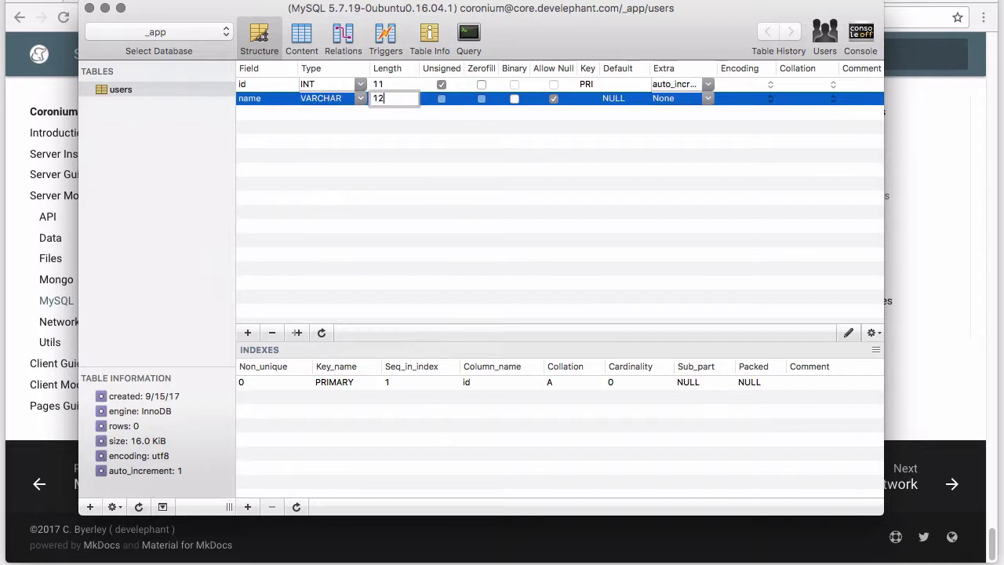
type("128")
left_click(553, 98)
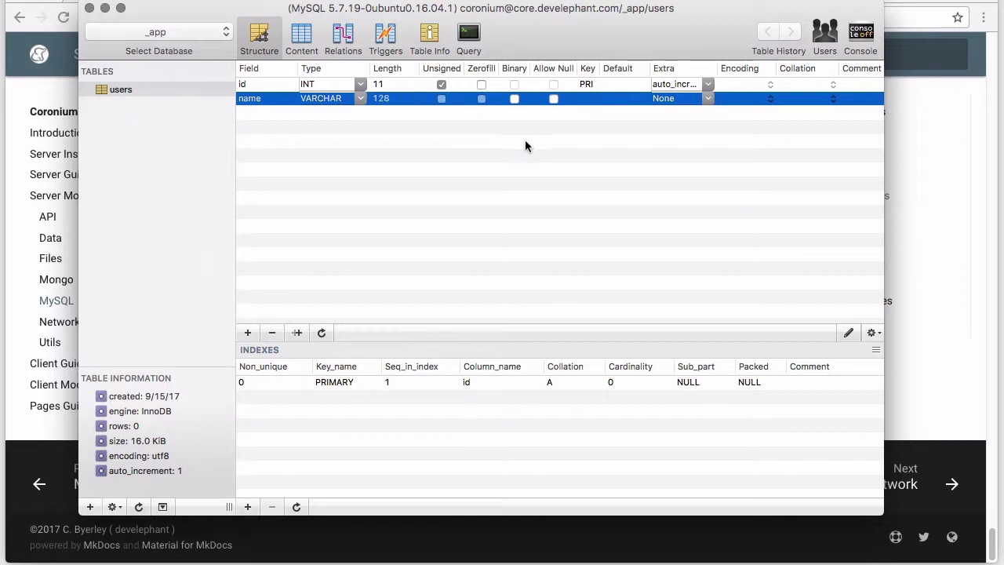
Add an age field that disallows NULL and commit the change
left_click(248, 332)
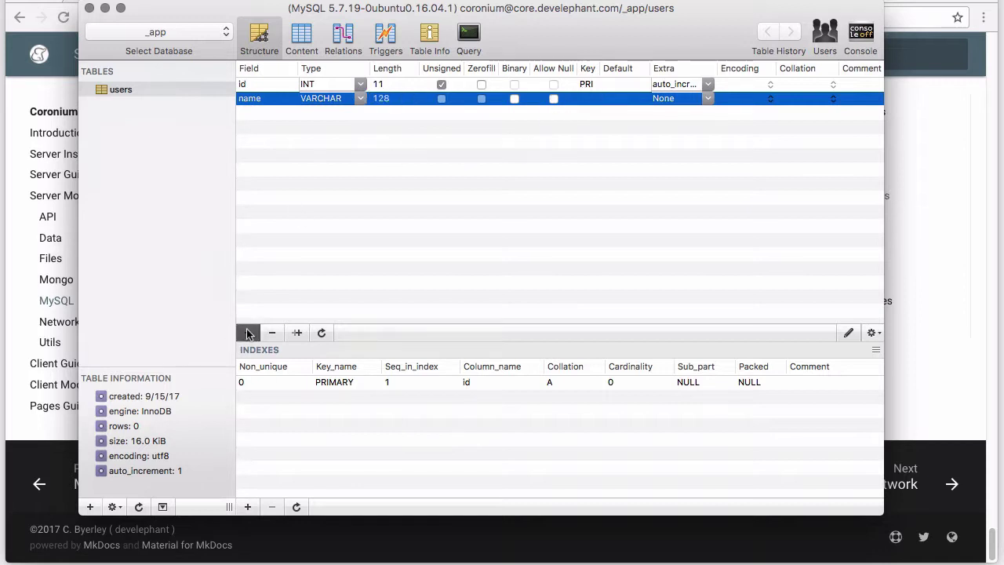
type("a")
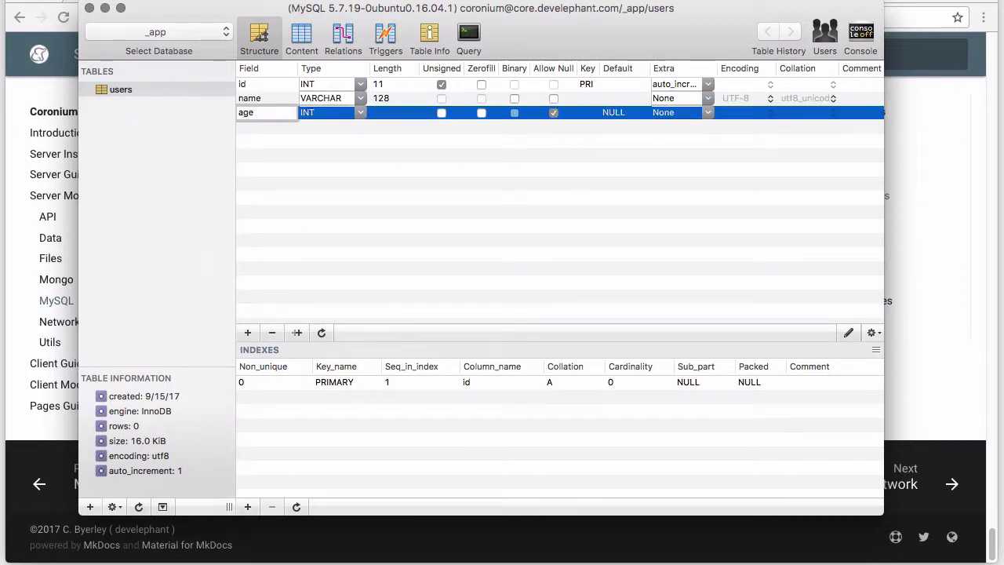
type("ge")
left_click(554, 112)
left_click(549, 147)
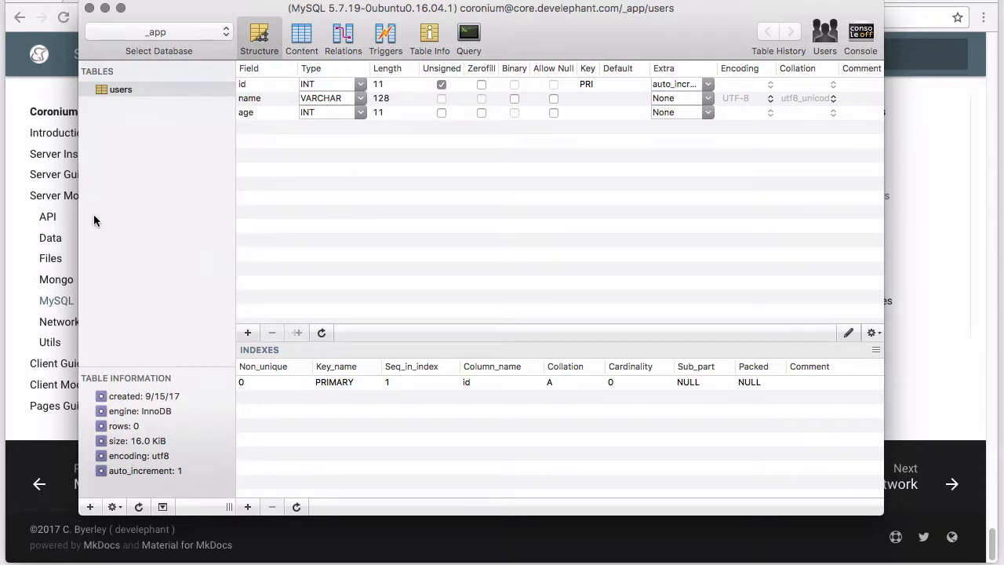
key("super+Tab")
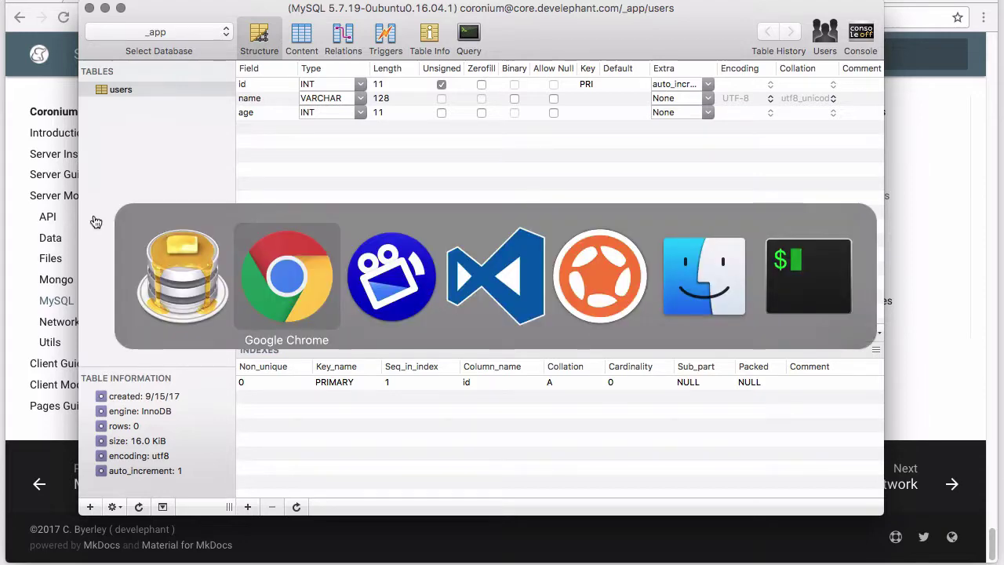
Review main.lua in VS Code, then bring the MySQL docs browser back to the front
key("super+Tab")
key("super+Tab")
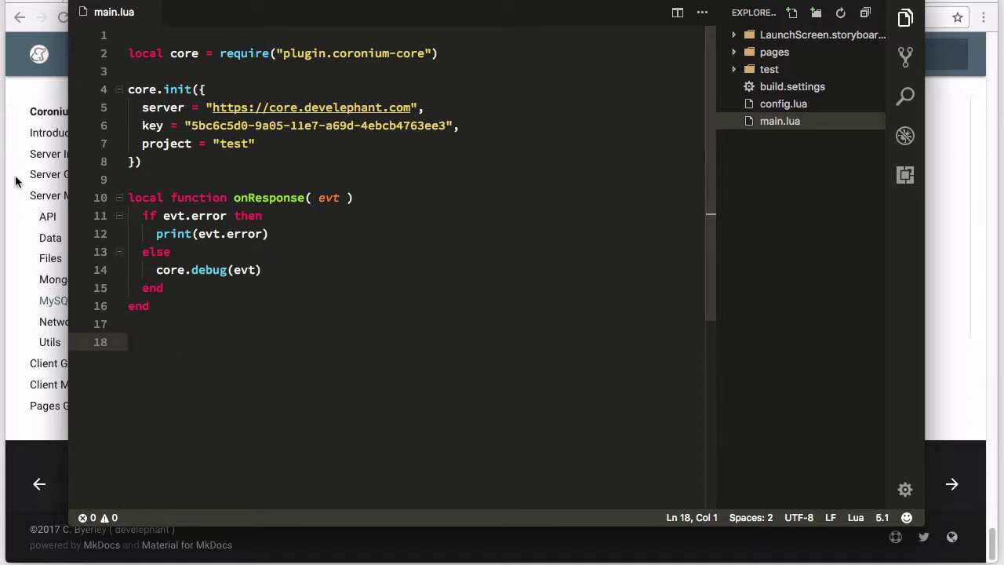
key("super+shift+x")
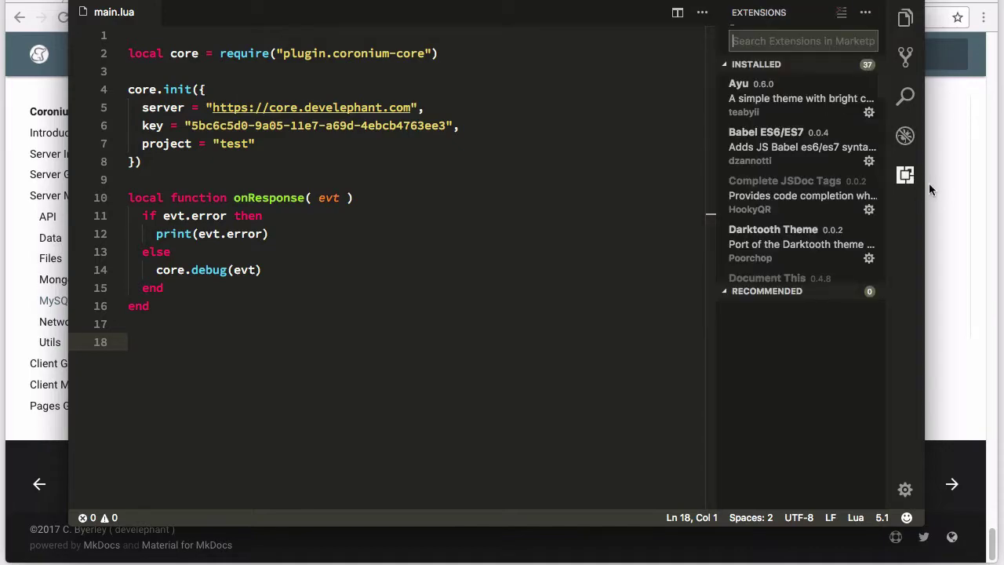
key("super+shift+e")
left_click(977, 174)
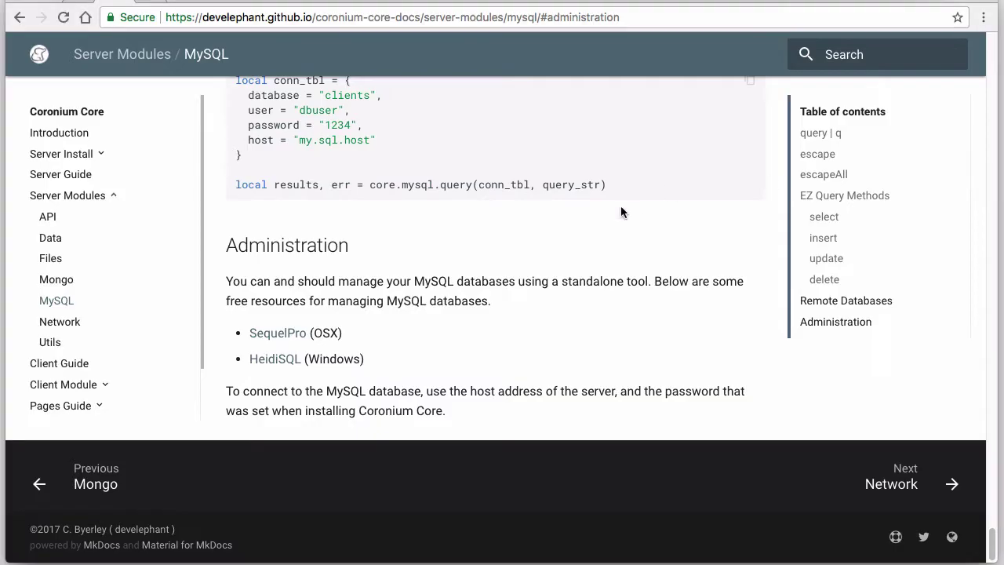
Browse the server MySQL docs' EZ Query Methods and query | q sections
left_click(55, 304)
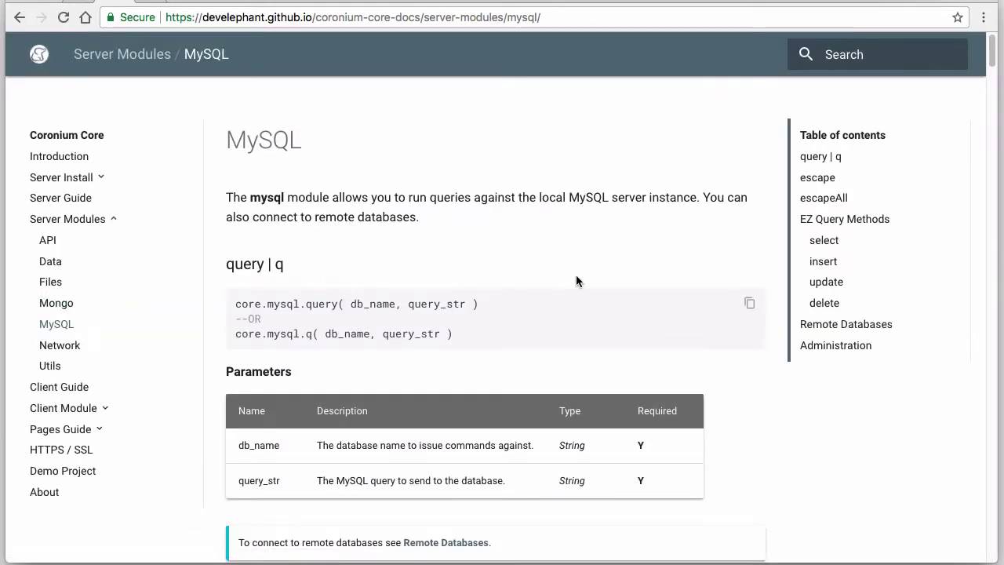
left_click(855, 221)
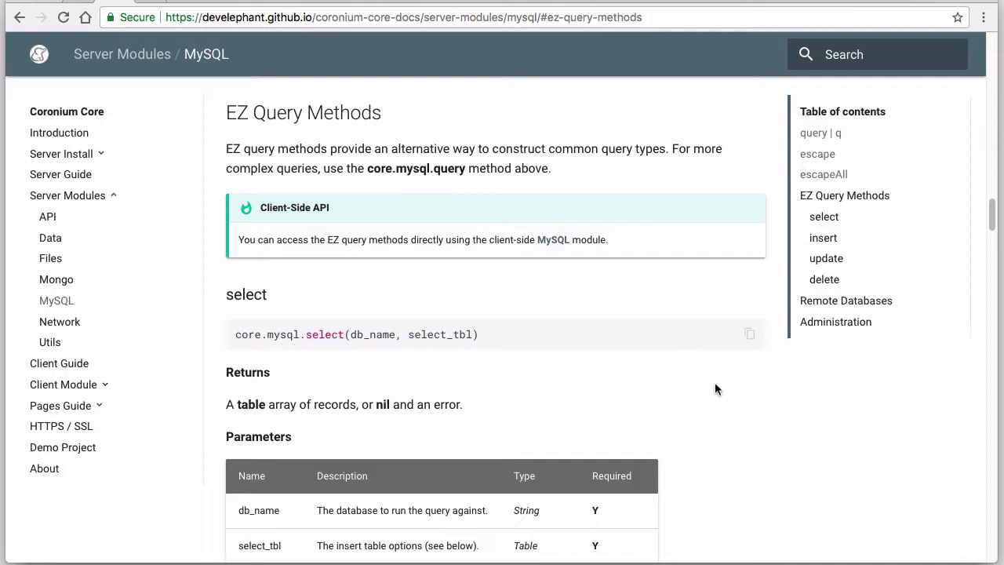
scroll(714, 389, "down", 6)
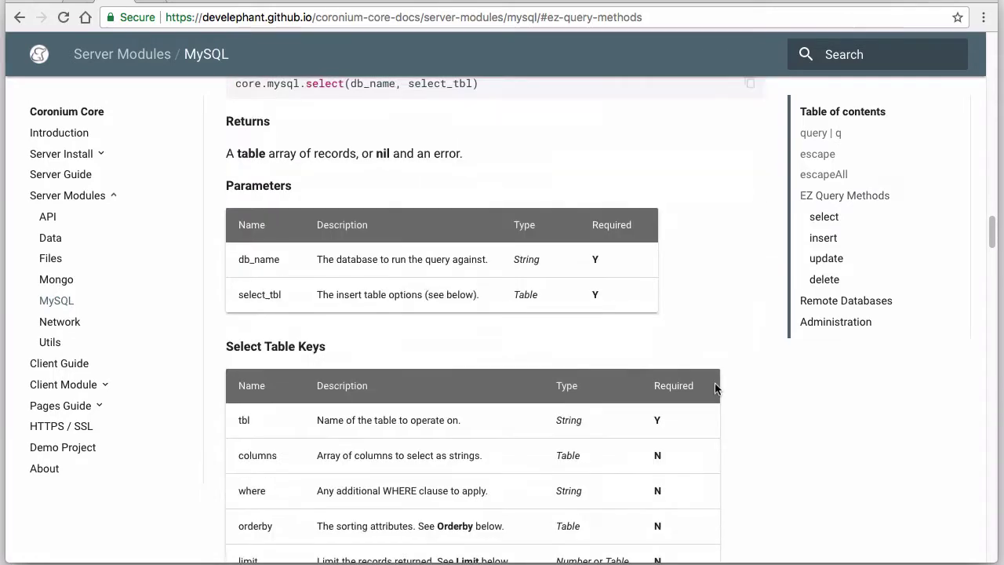
scroll(714, 389, "down", 3)
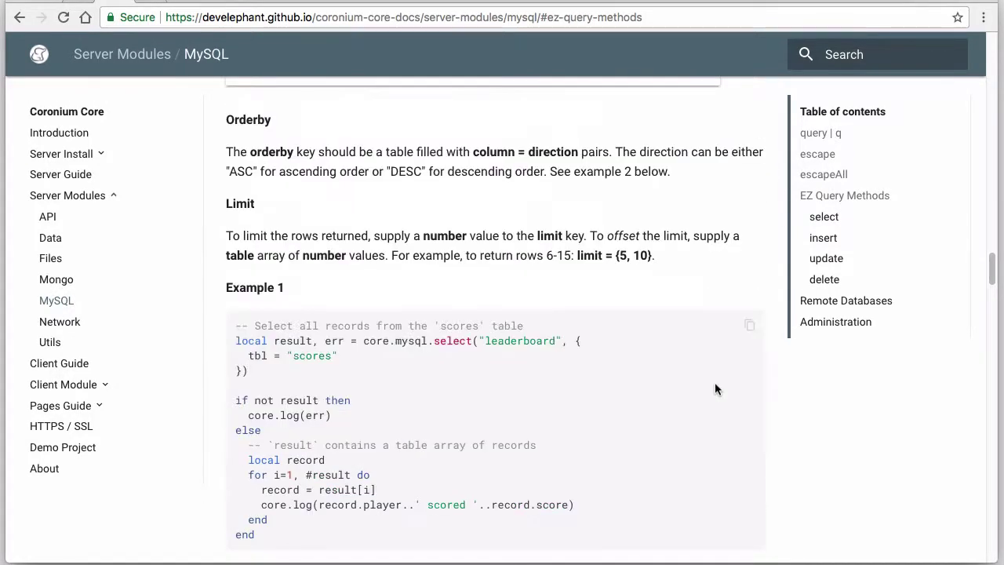
scroll(714, 389, "up", 4)
scroll(715, 385, "up", 4)
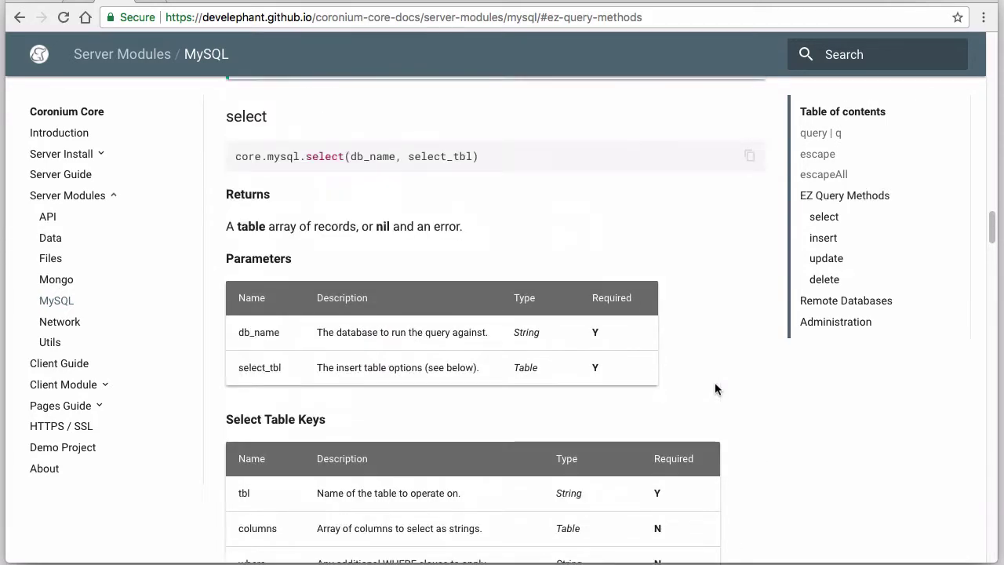
scroll(715, 389, "up", 3)
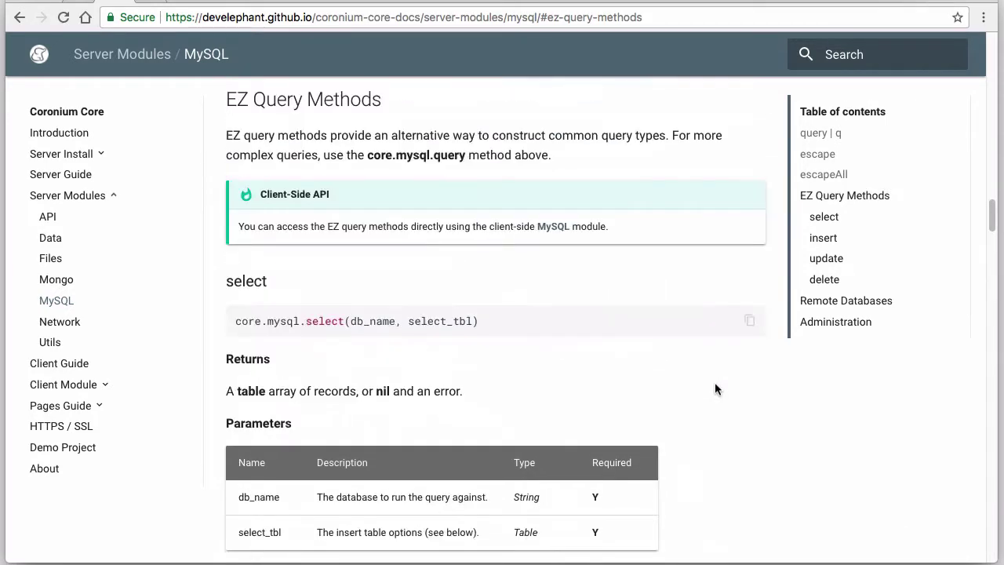
left_click(822, 133)
scroll(712, 296, "down", 8)
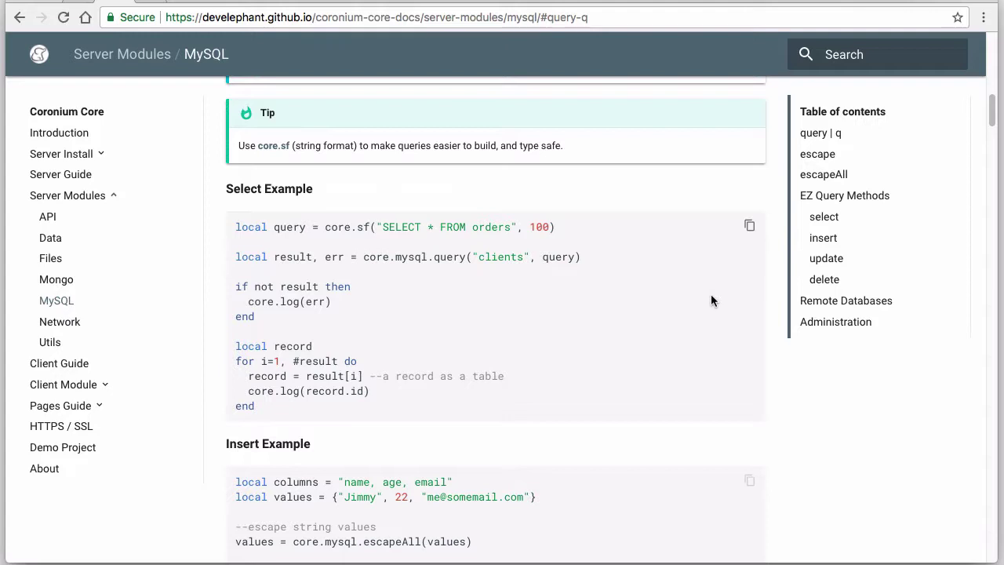
scroll(712, 300, "down", 1)
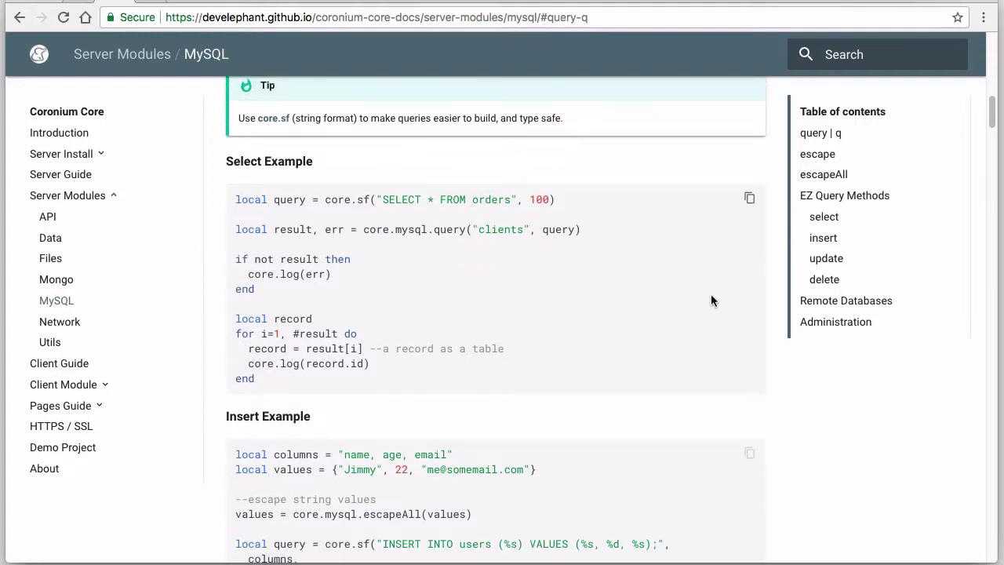
Open the Client Module MySQL page, then return to the code editor
left_click(106, 385)
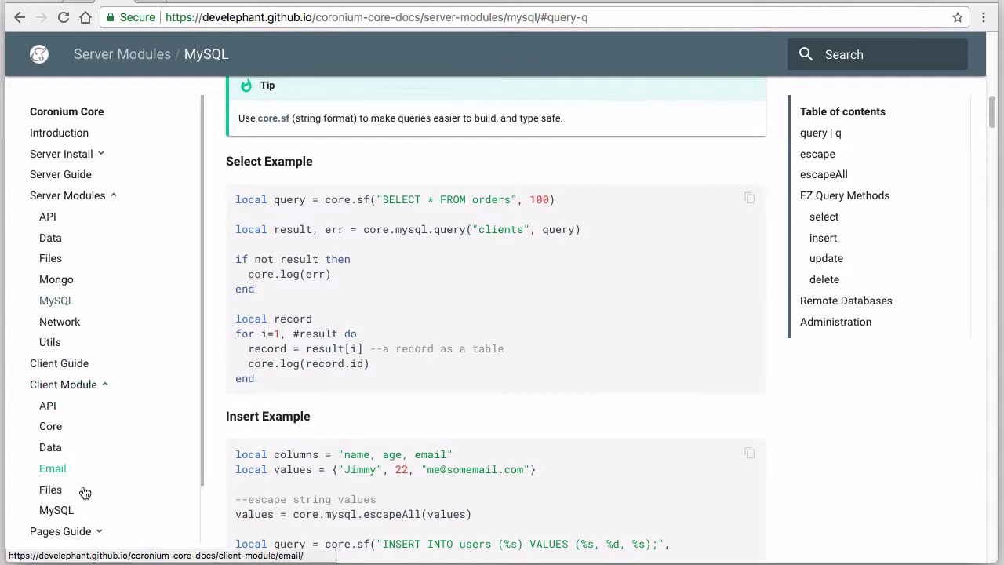
left_click(57, 512)
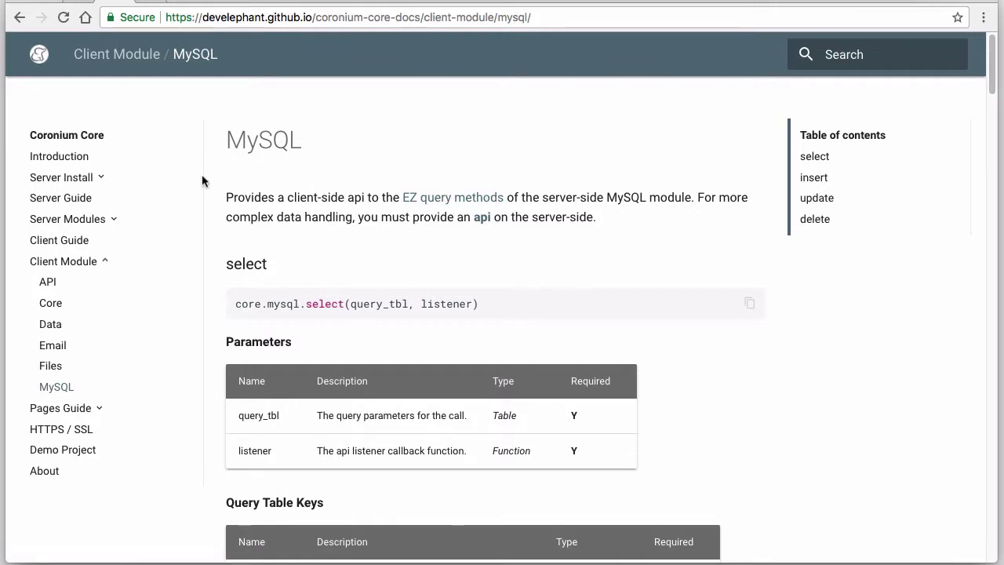
key("super+Tab")
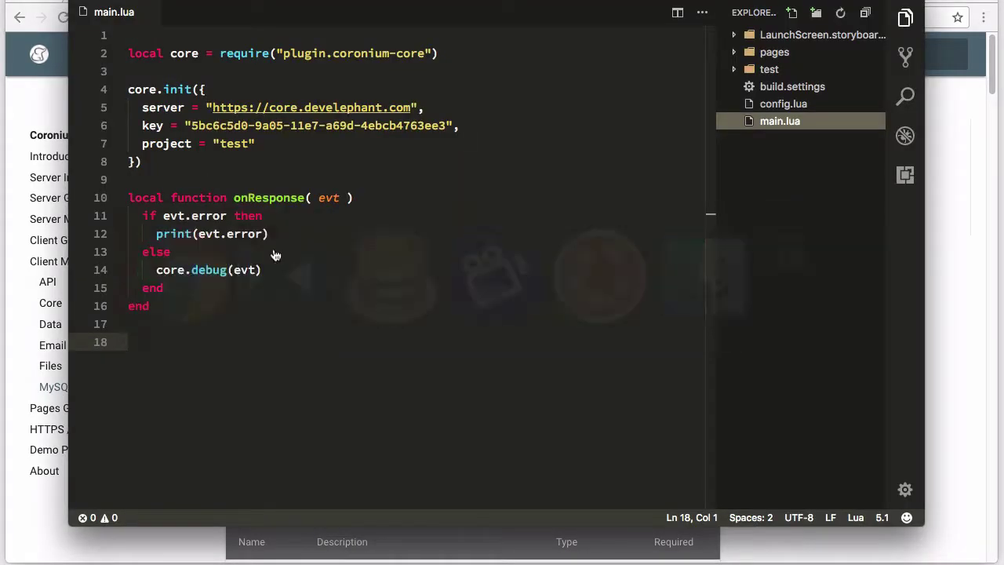
Start a core.mysql.insert call in main.lua with db "_app", tbl "users" and a values table
left_click(372, 336)
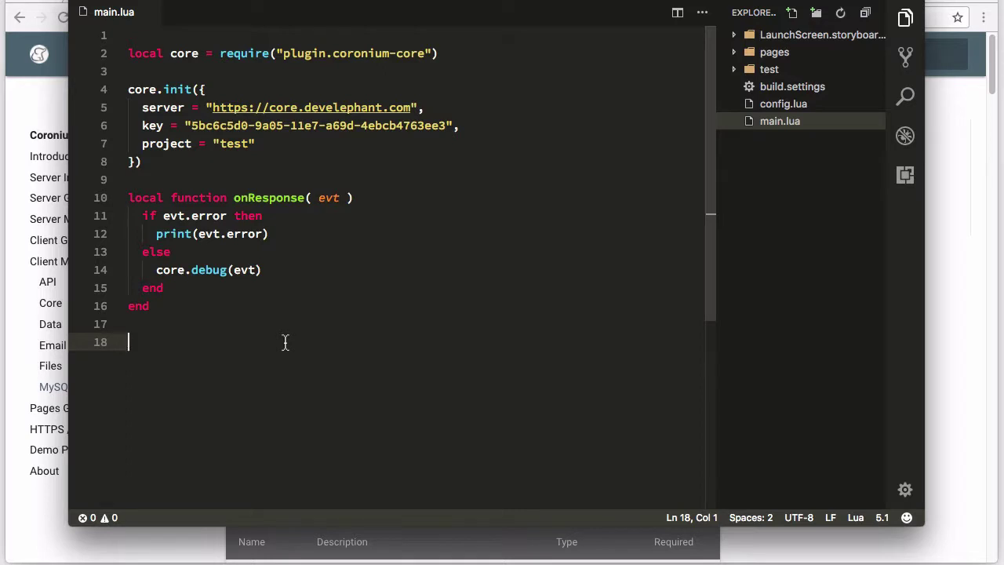
type("c")
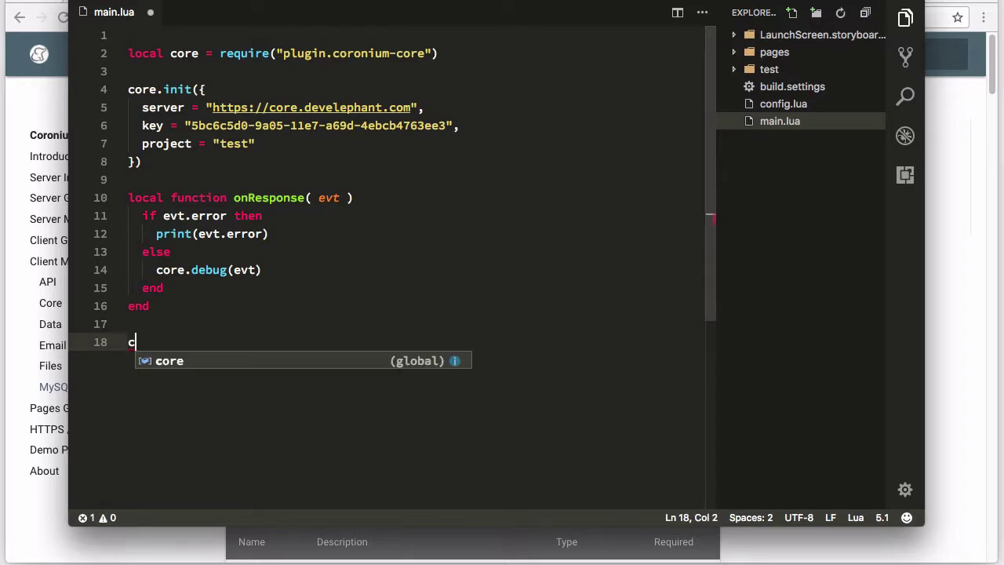
type("ore.mys")
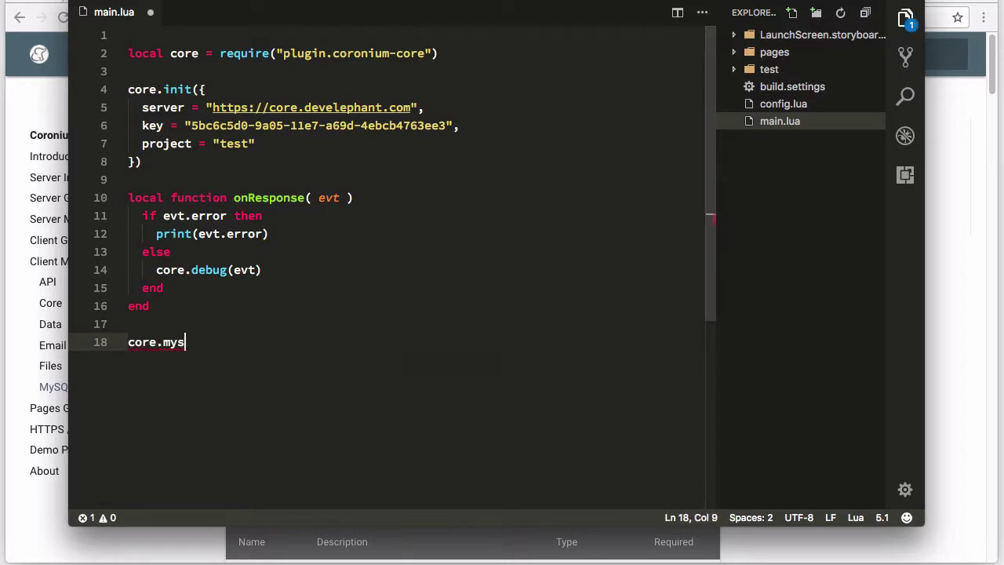
type("ql.ins")
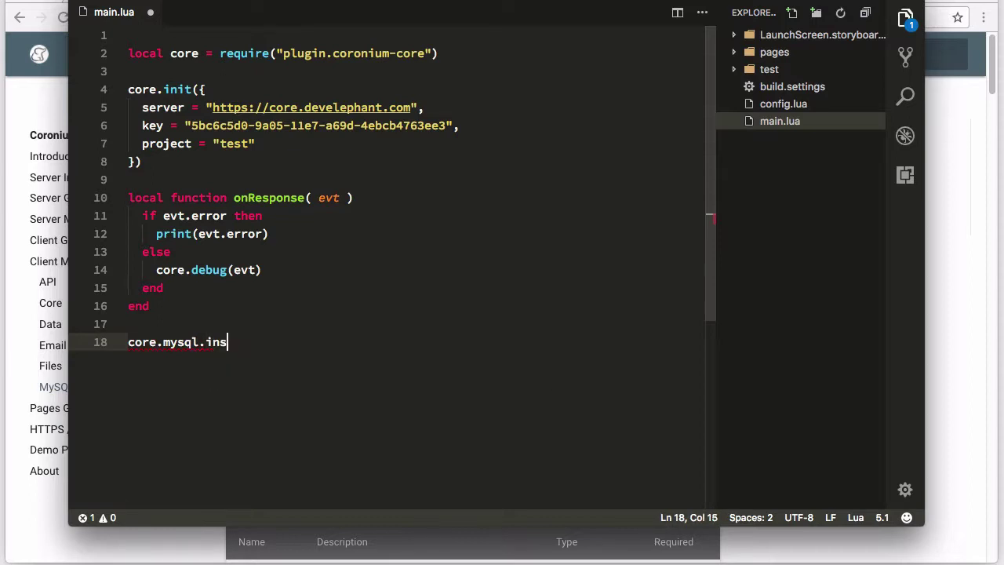
type("ert({")
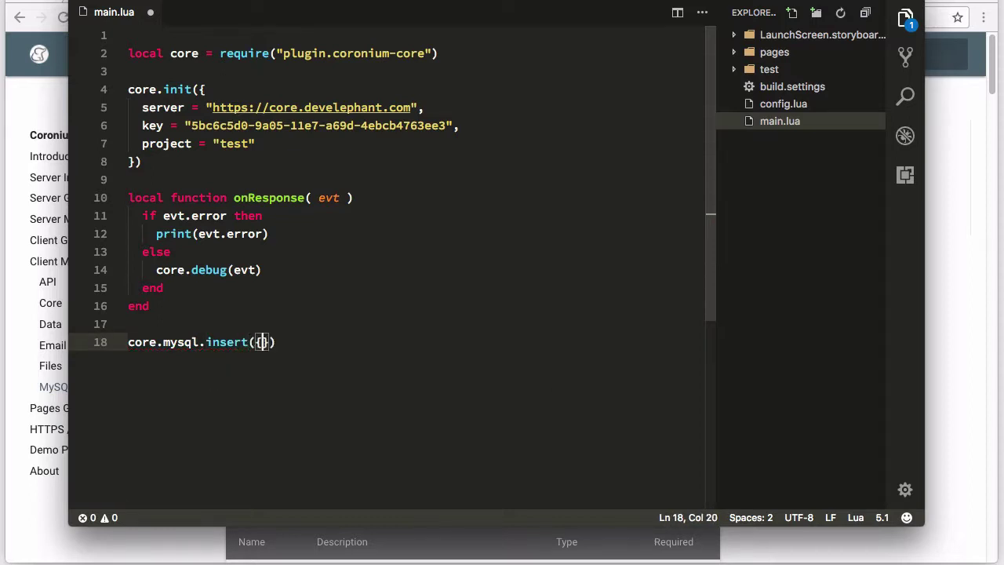
key("Return")
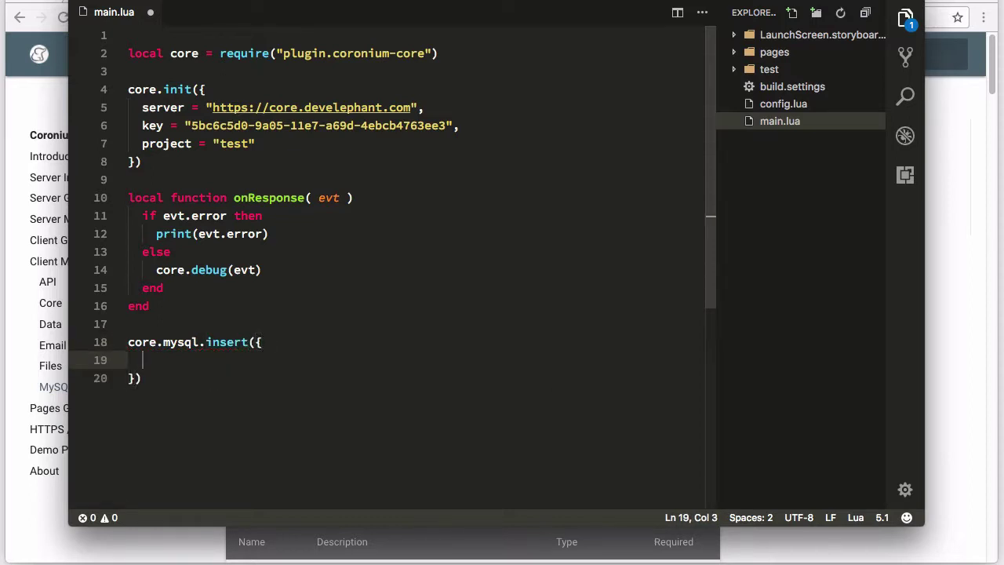
type("db")
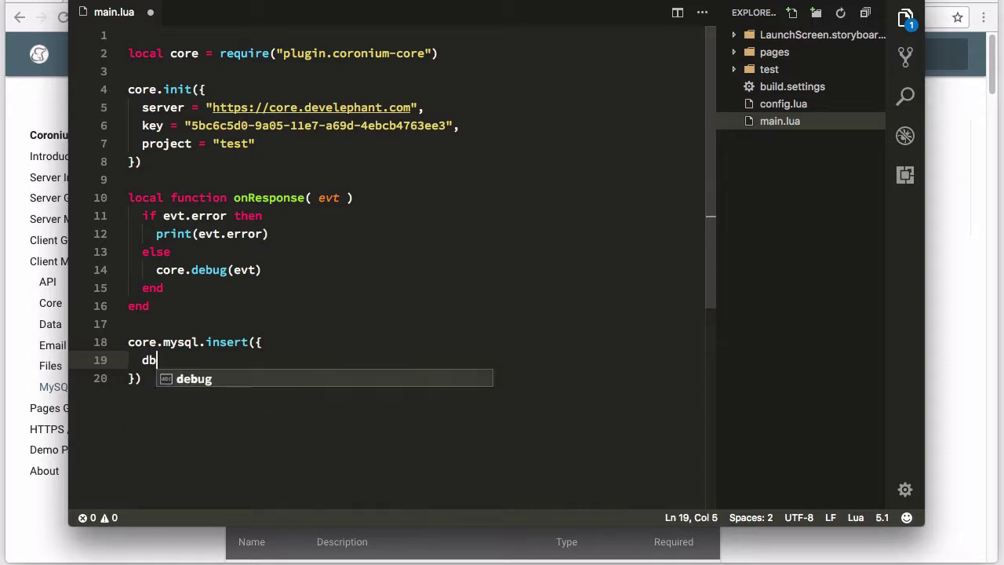
type(" = \"_app\",")
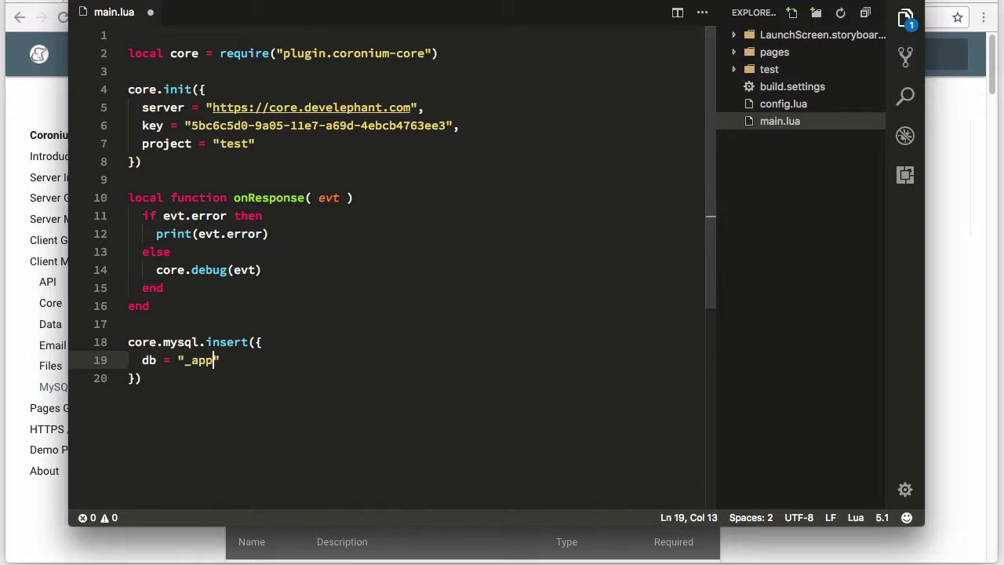
key("Return")
type("tb")
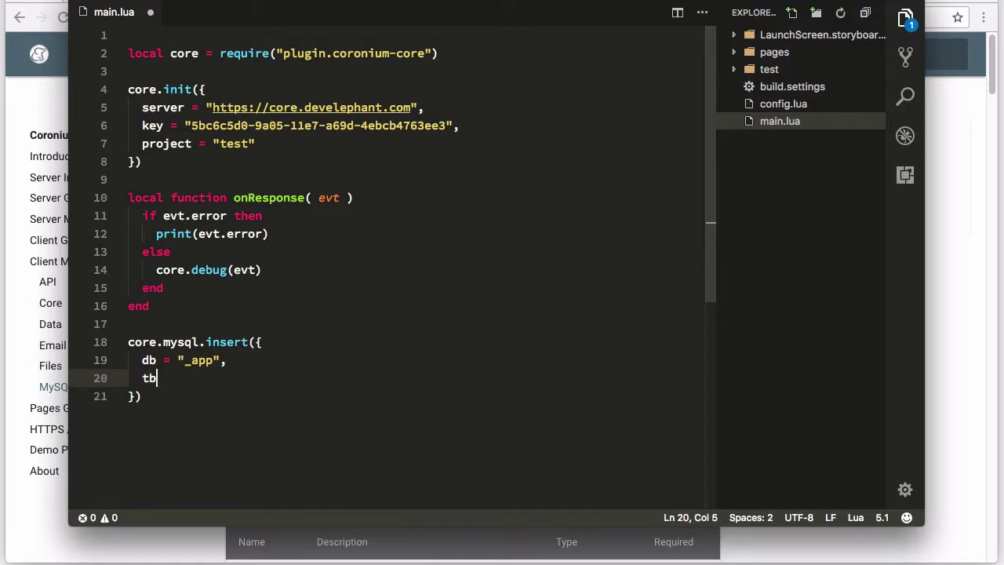
type("l = \"users\",")
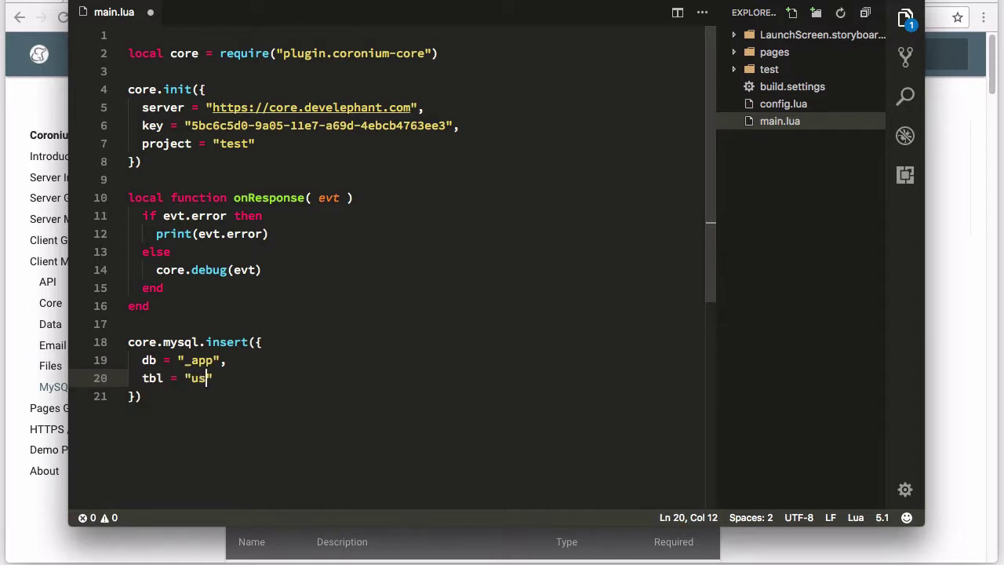
key("Return")
type("va")
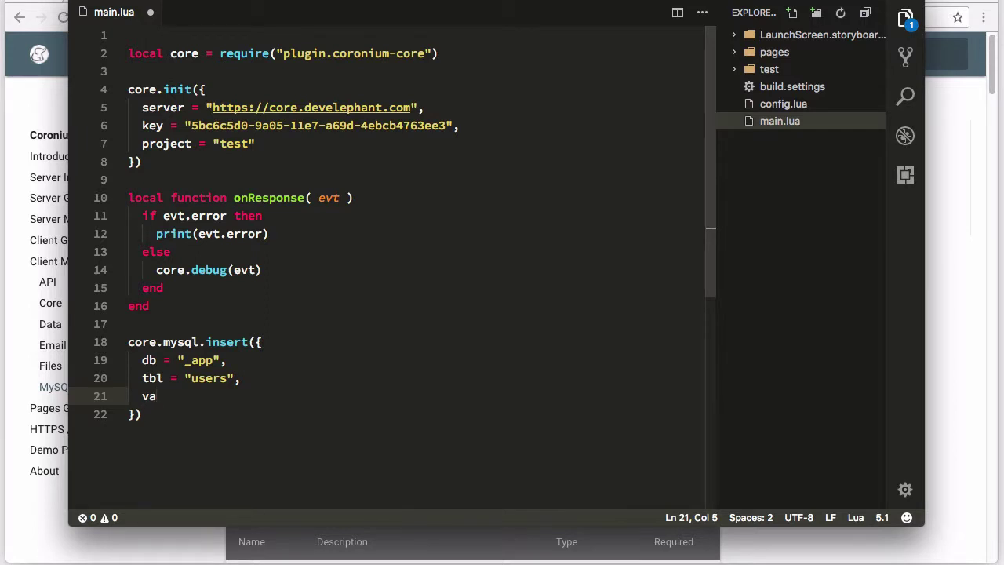
type("lues = {")
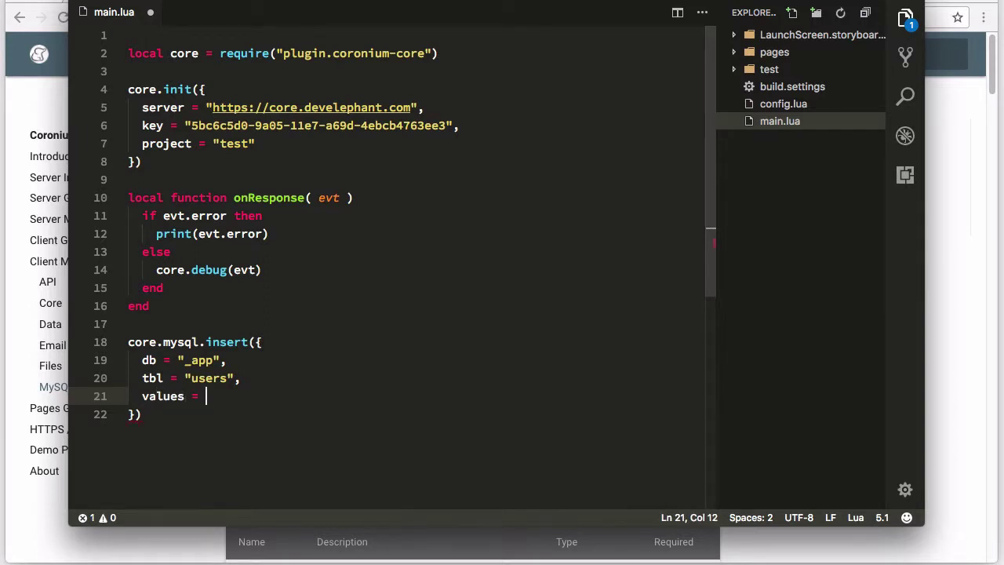
key("Return")
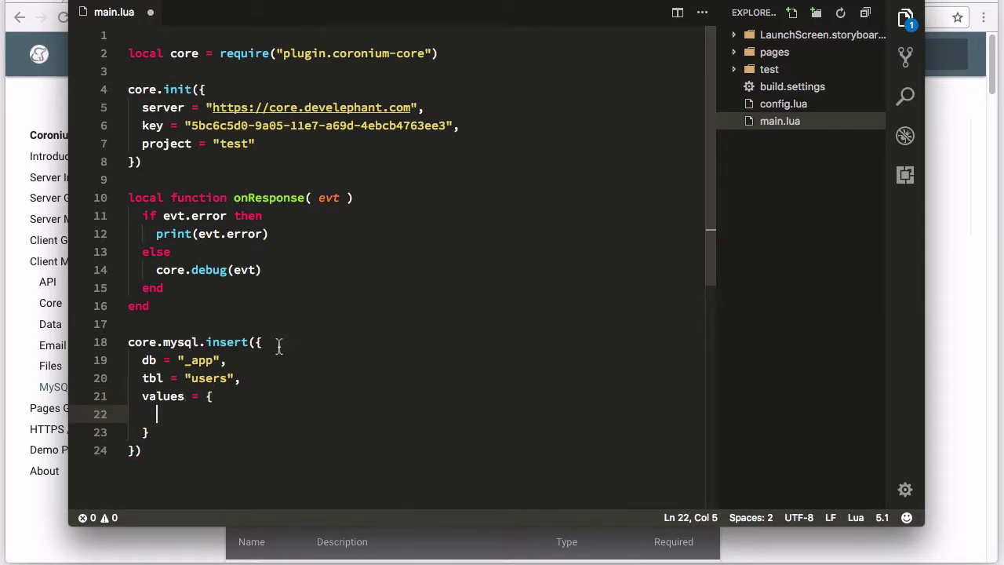
Fill values with a user name and age = 25, add the onResponse listener, save and relaunch
type("name = \"")
type("Tina\"")
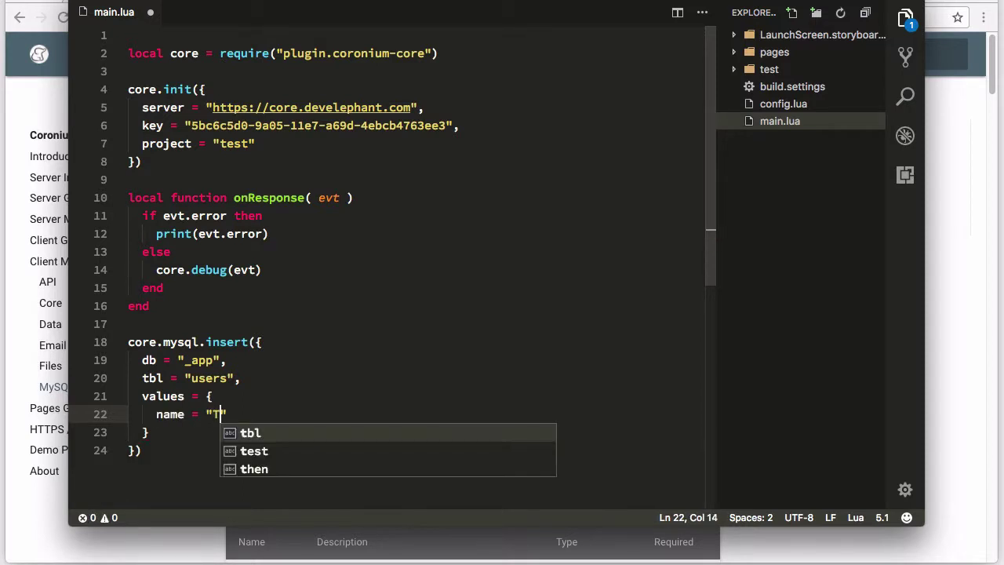
type(",")
key("Return")
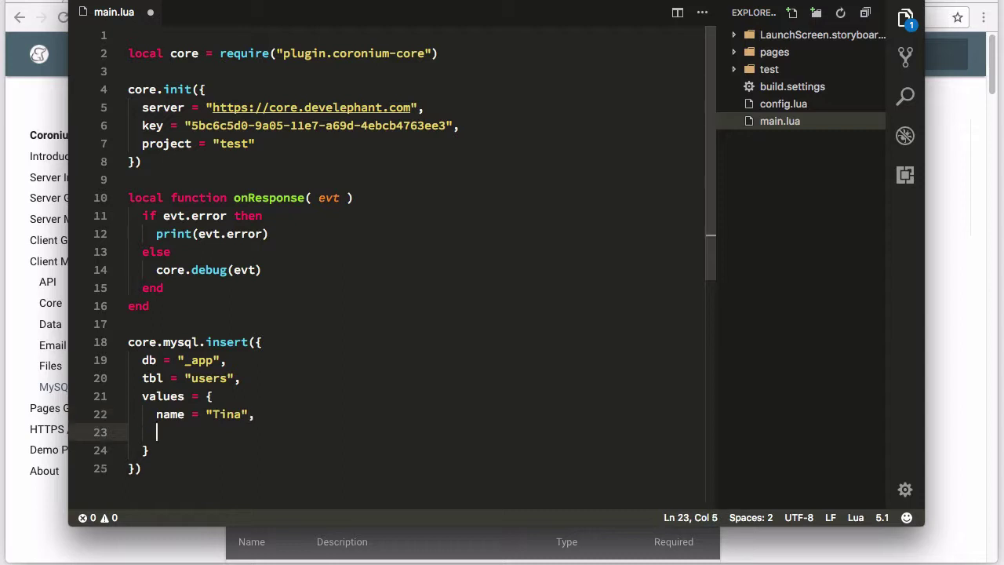
type("age = 25")
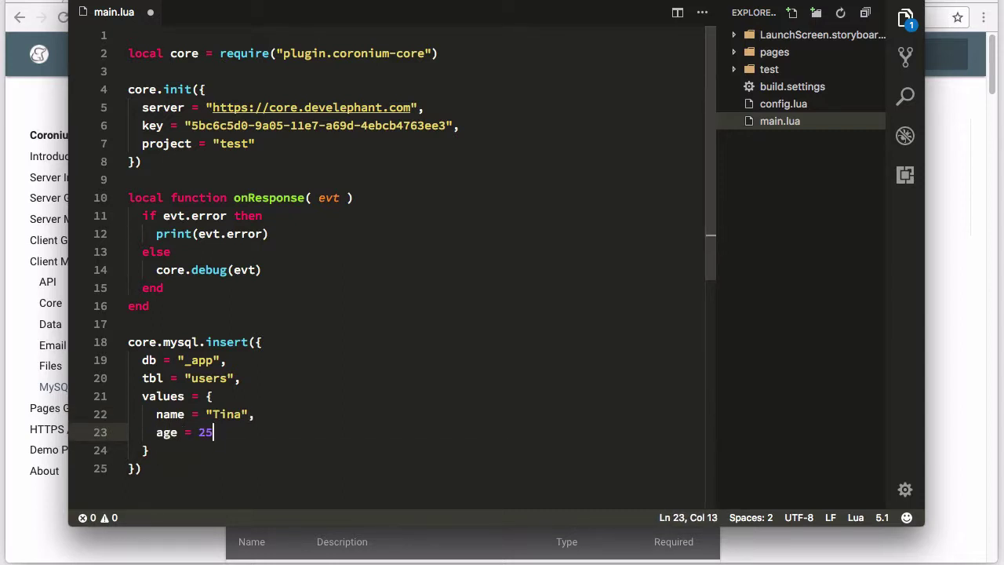
key("super+s")
left_click(135, 469)
type(", onResponse")
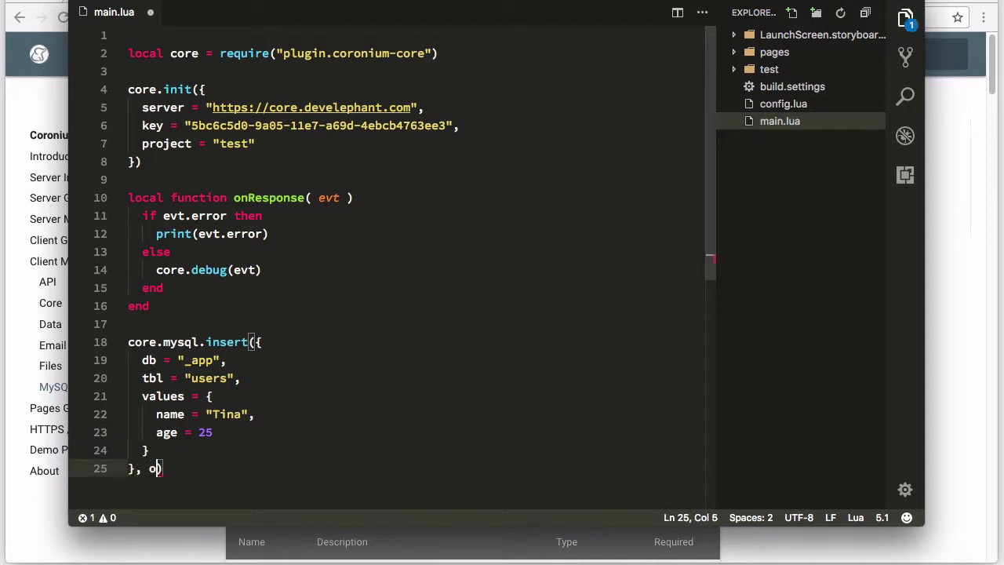
key("super+s")
left_click(253, 432)
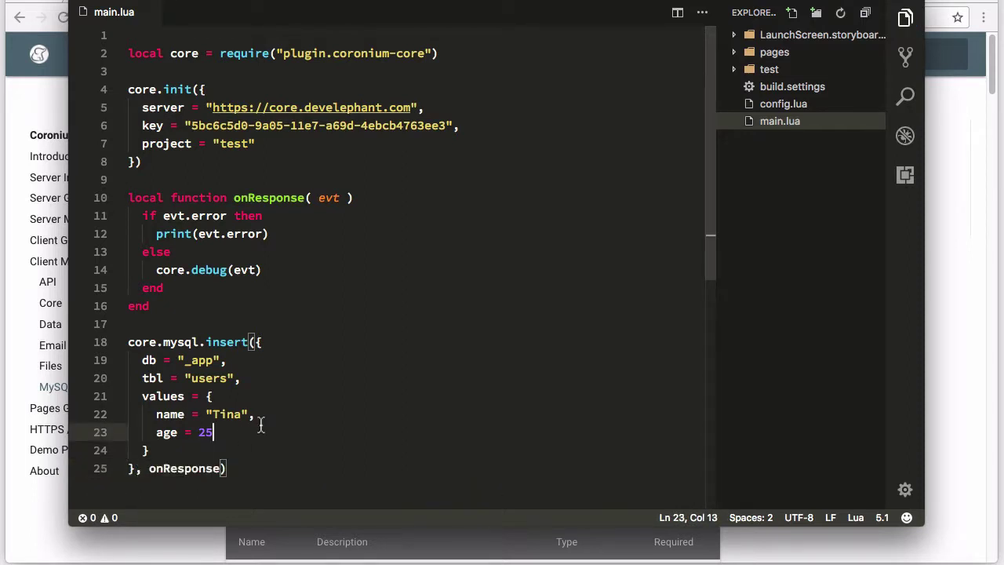
scroll(291, 389, "down", 2)
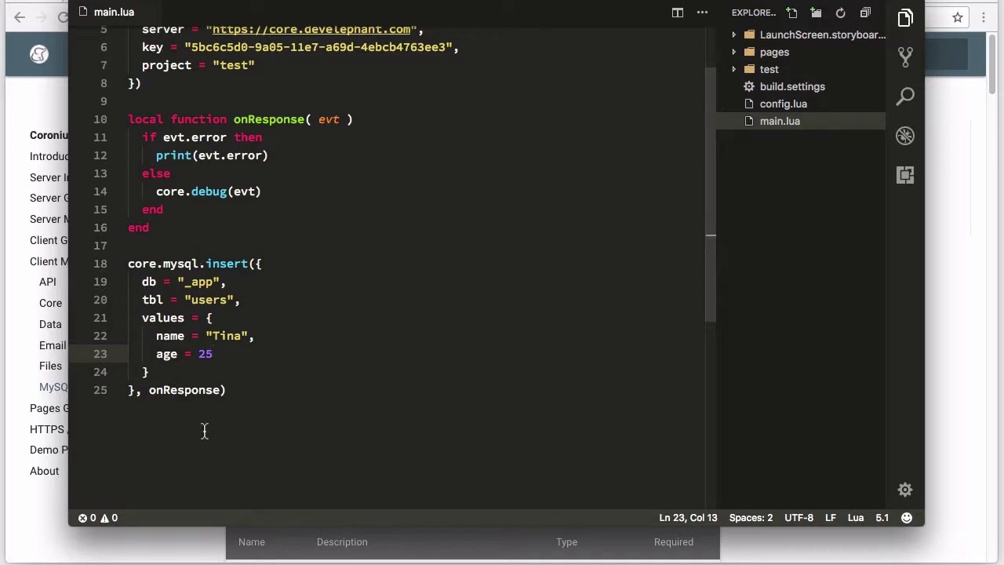
key("super+shift+b")
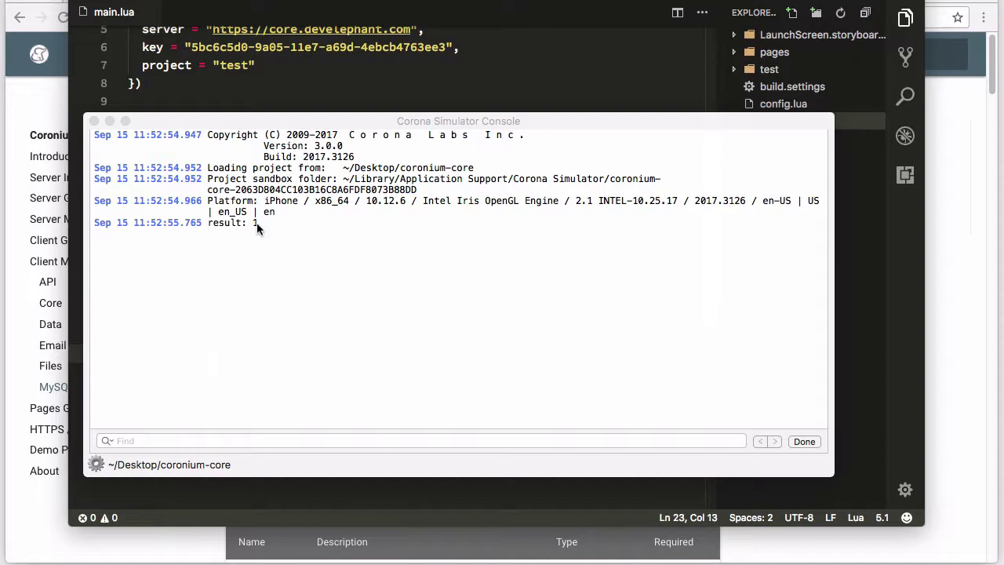
After seeing 'result: 1' for the insert, close the Corona console and return to Sequel Pro
left_click(266, 72)
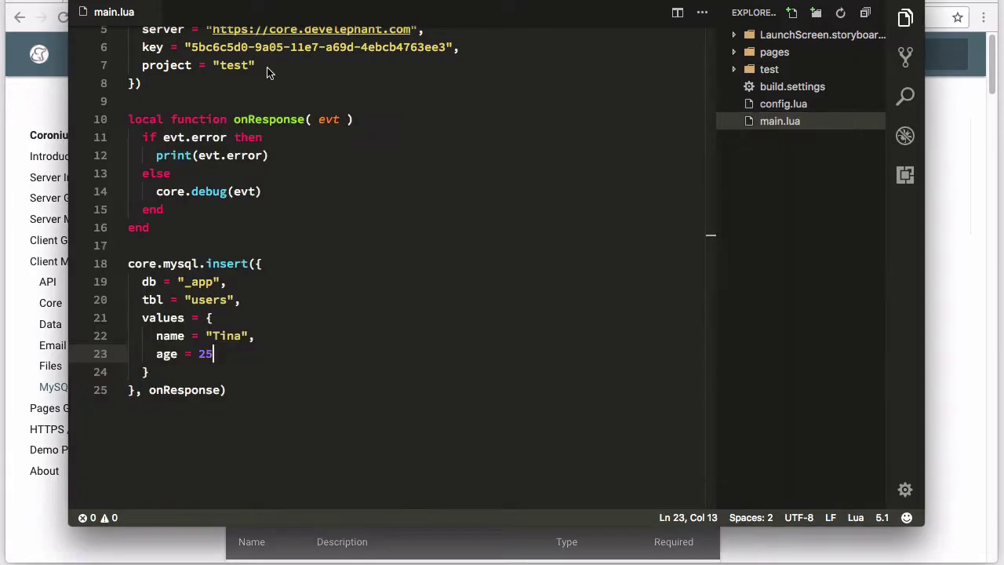
key("super+Tab")
key("super+Tab")
key("super+Tab")
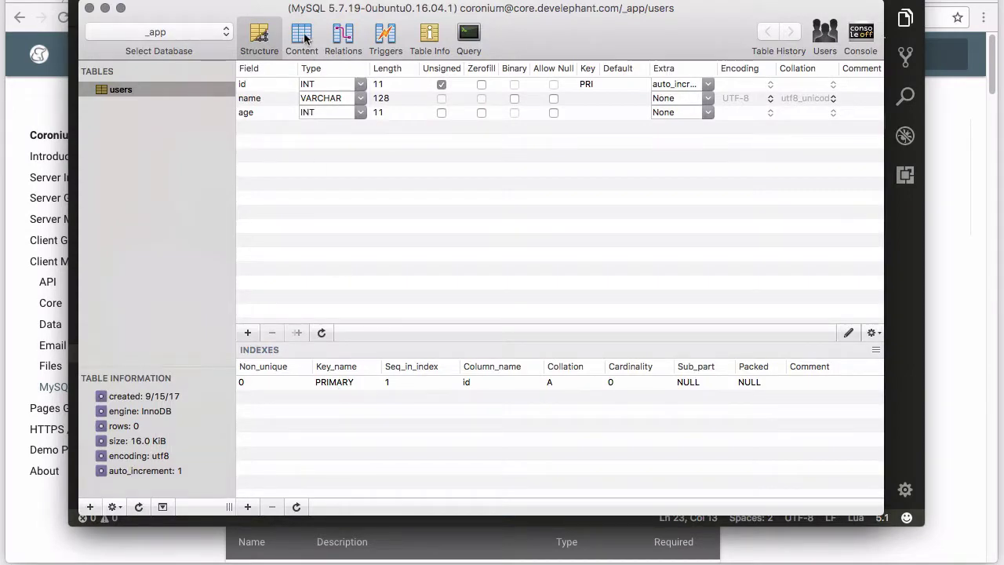
View the users table content to confirm the row id 1, age 25, then return to main.lua
left_click(302, 37)
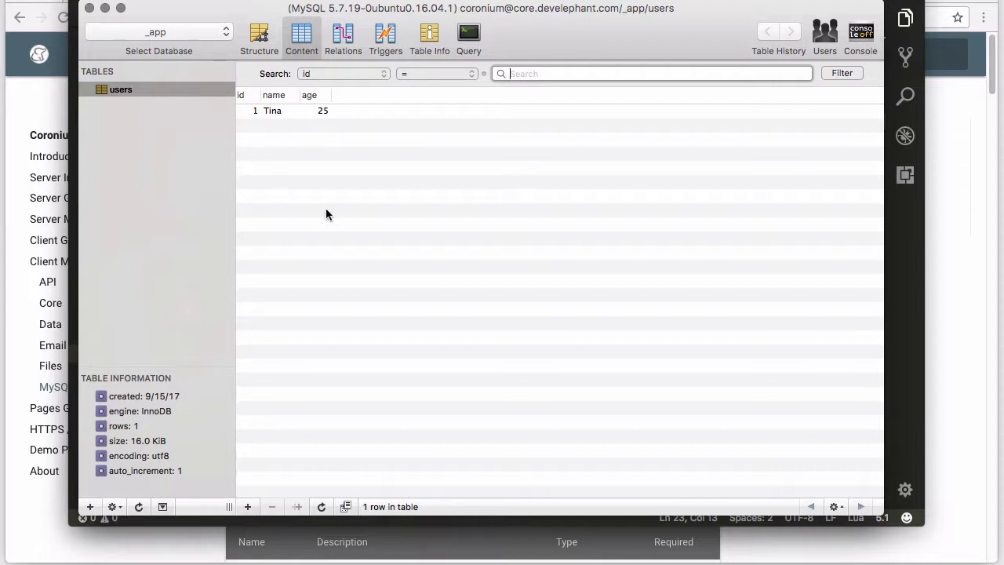
left_click(69, 270)
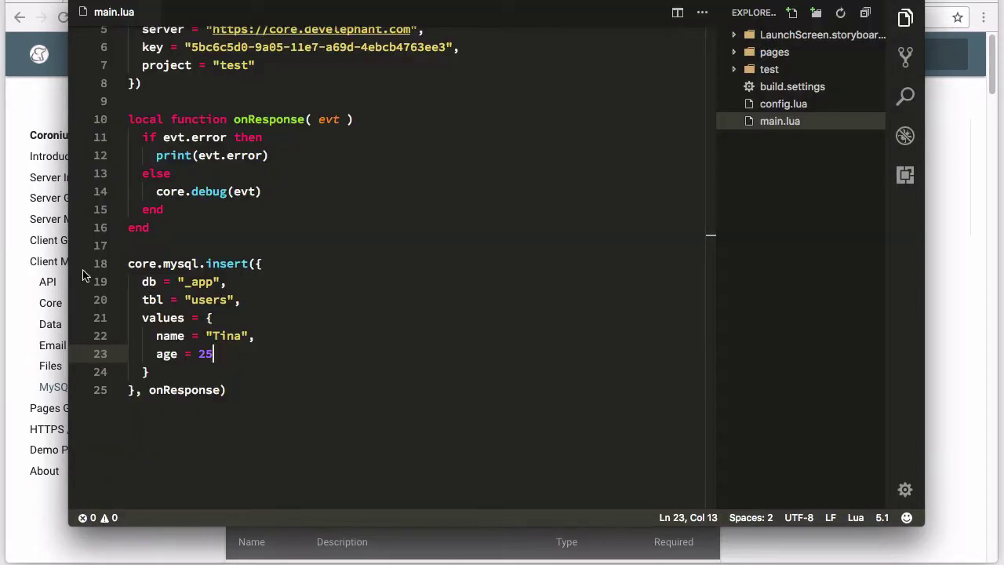
Read the insert section of the Coronium Core MySQL client docs, then return to Sequel Pro
left_click(166, 539)
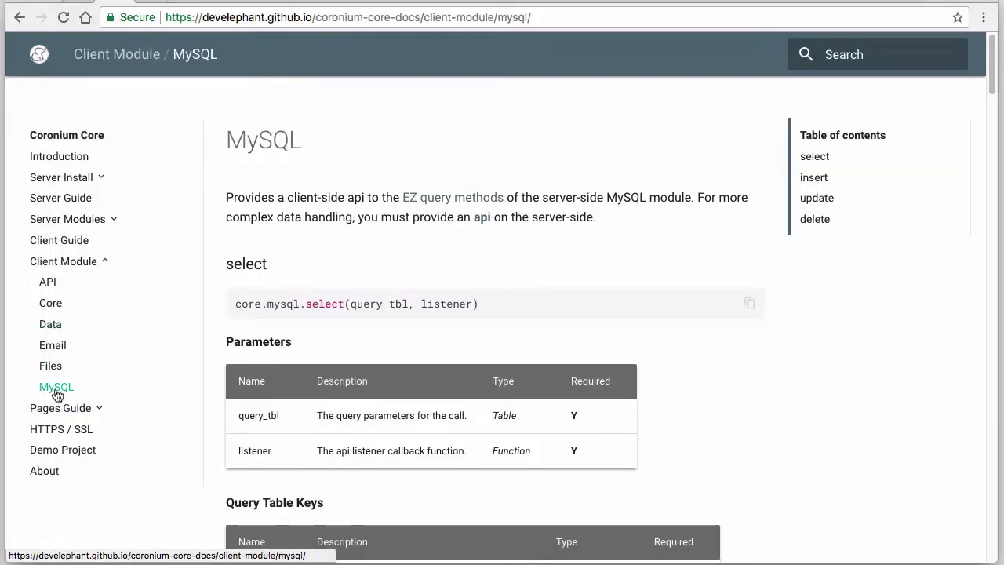
scroll(728, 365, "down", 1)
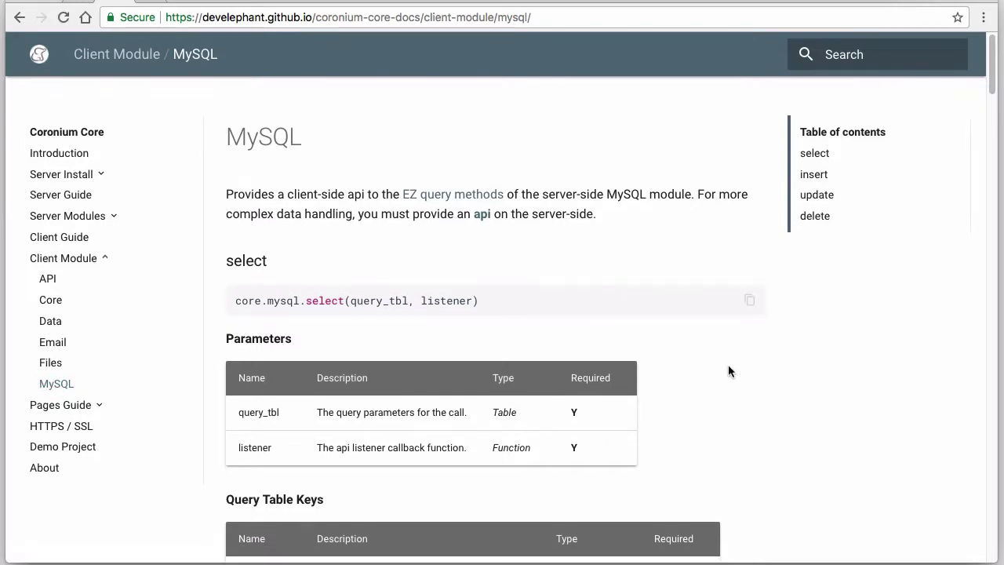
scroll(729, 369, "down", 10)
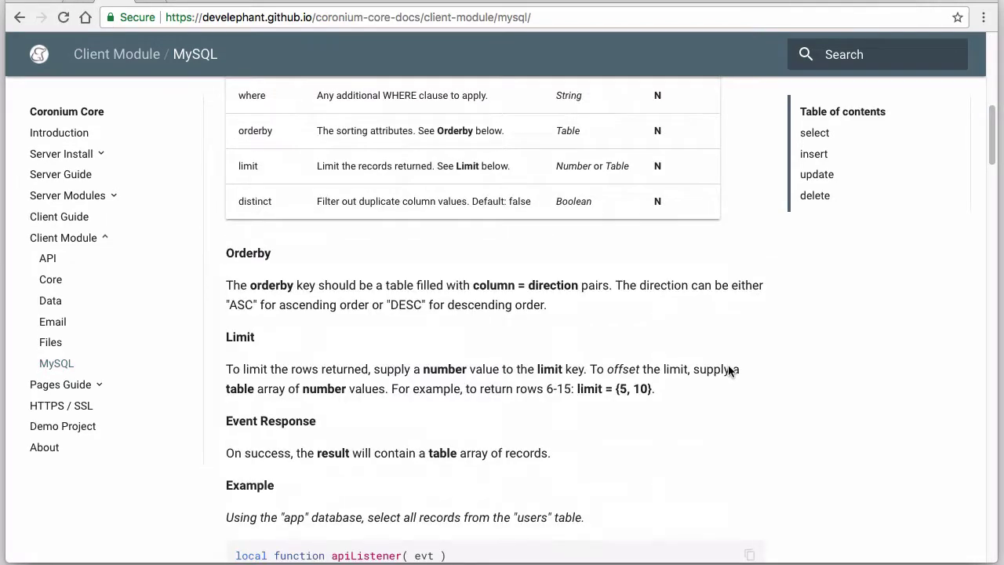
scroll(728, 370, "down", 4)
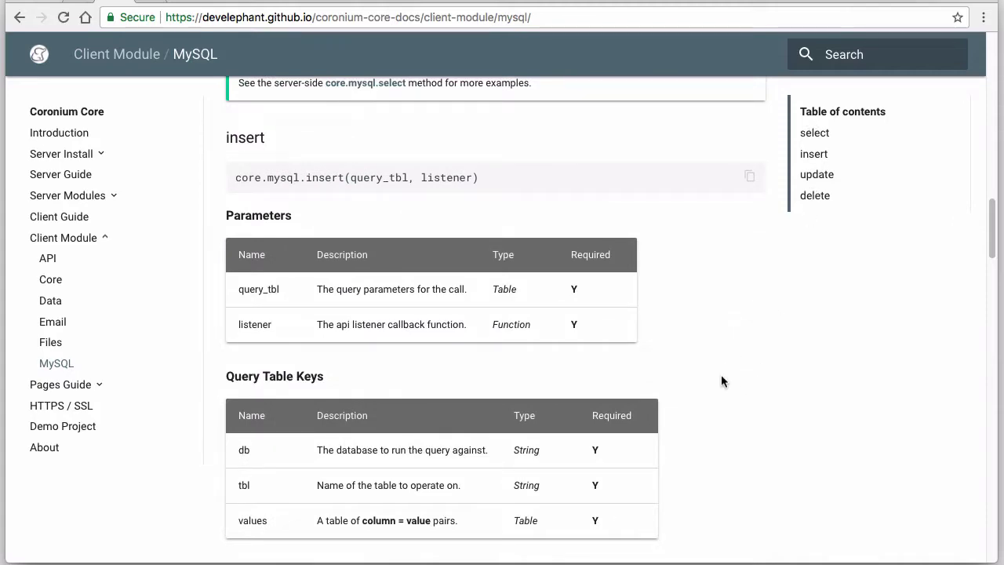
scroll(722, 381, "up", 15)
scroll(720, 381, "up", 5)
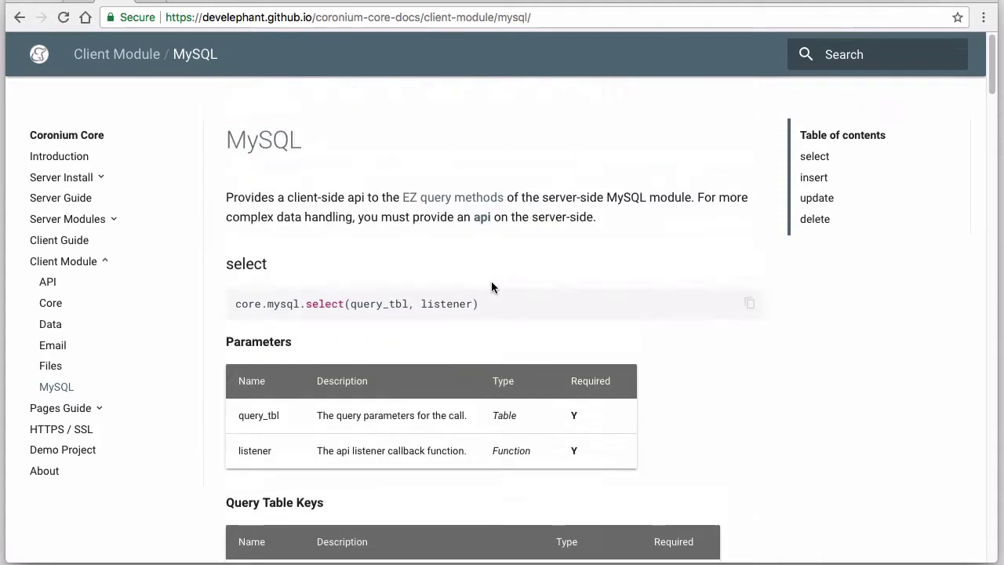
key("super+Tab")
key("super+Tab")
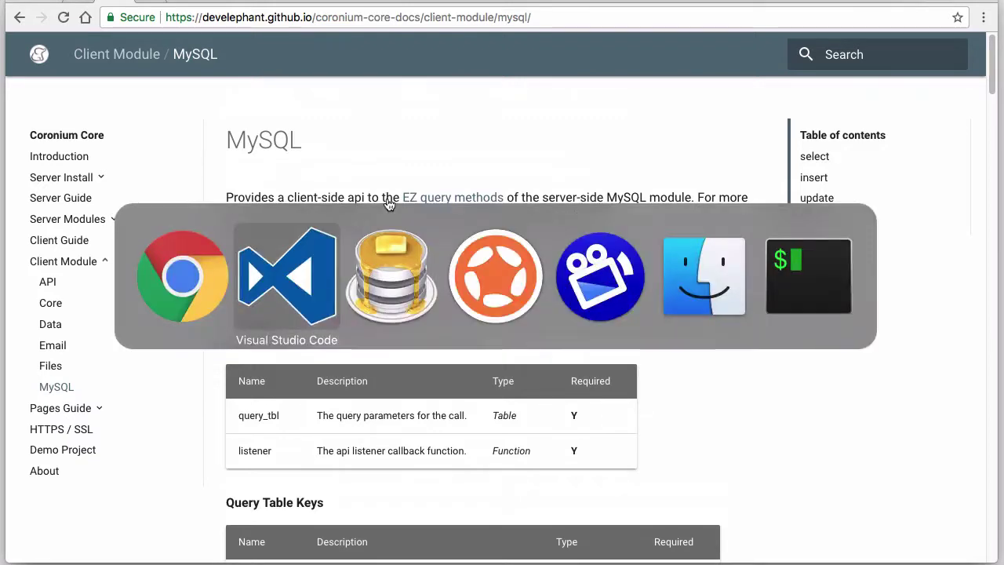